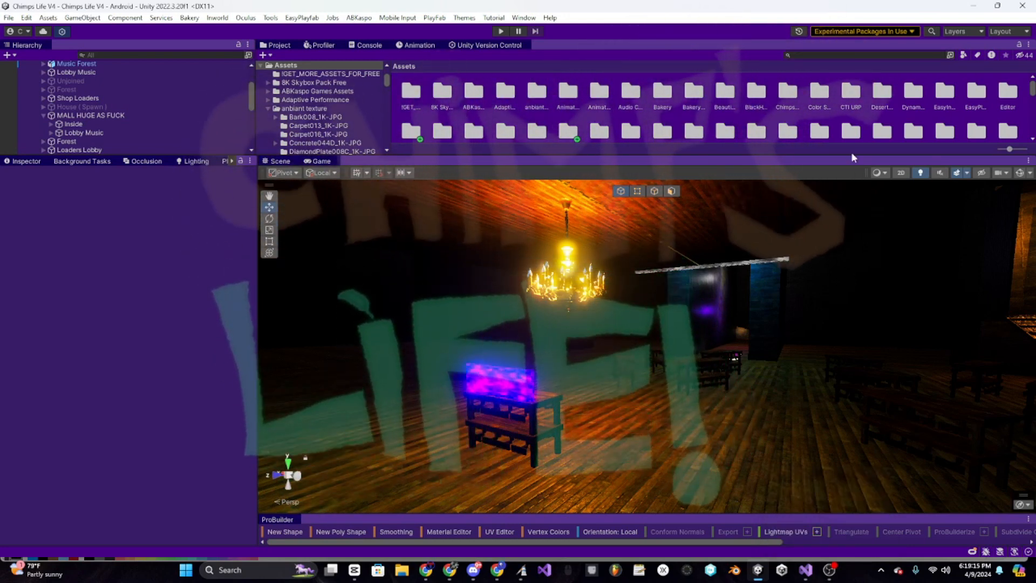
Open the Lighting window and examine the scene's lightmapping settings and its environment settings
{"action": "left_click", "coordinate": [192, 161]}
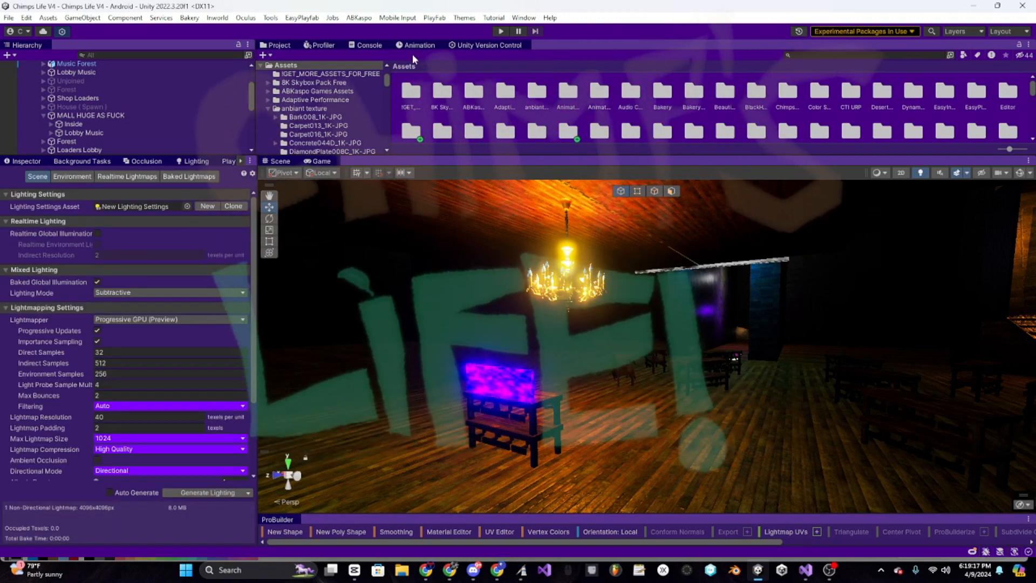
{"action": "left_click", "coordinate": [523, 18]}
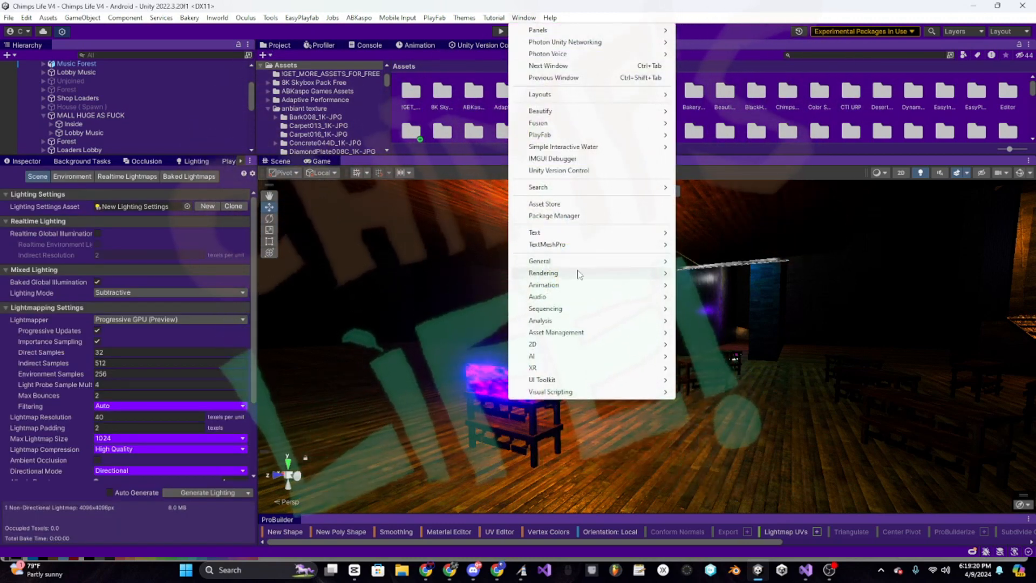
{"action": "mouse_move", "coordinate": [641, 273]}
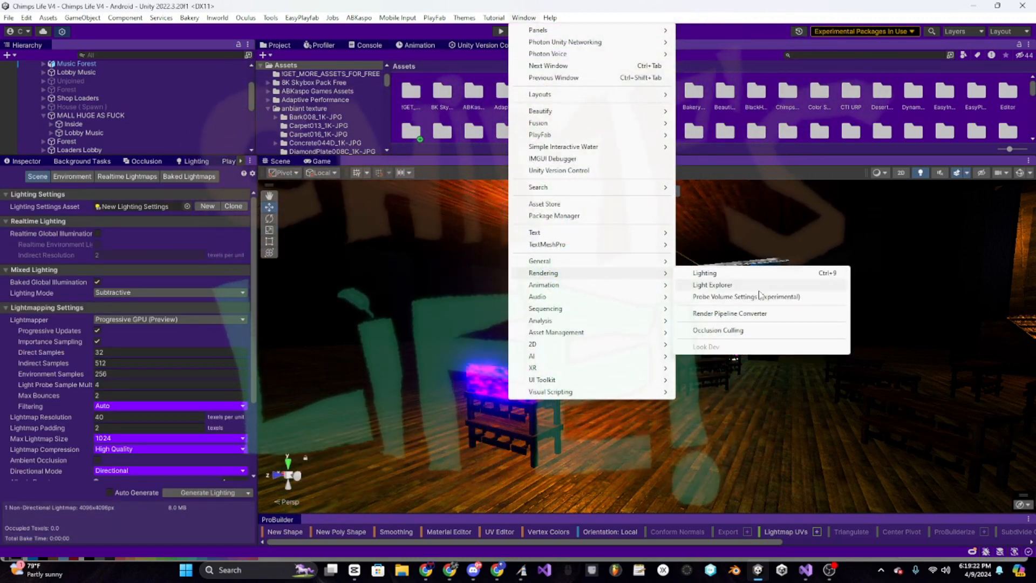
{"action": "left_click", "coordinate": [58, 186]}
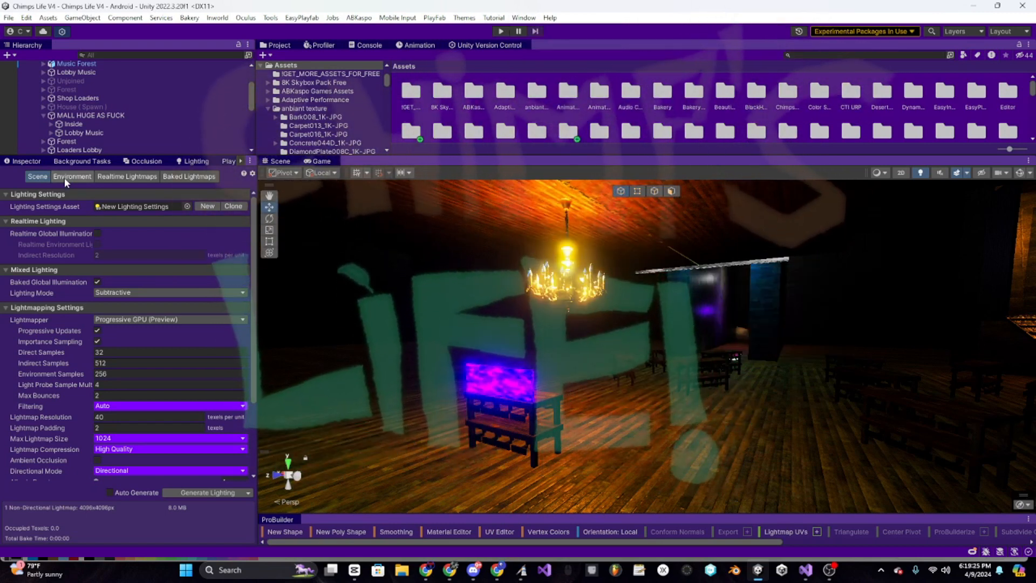
{"action": "left_click", "coordinate": [64, 177]}
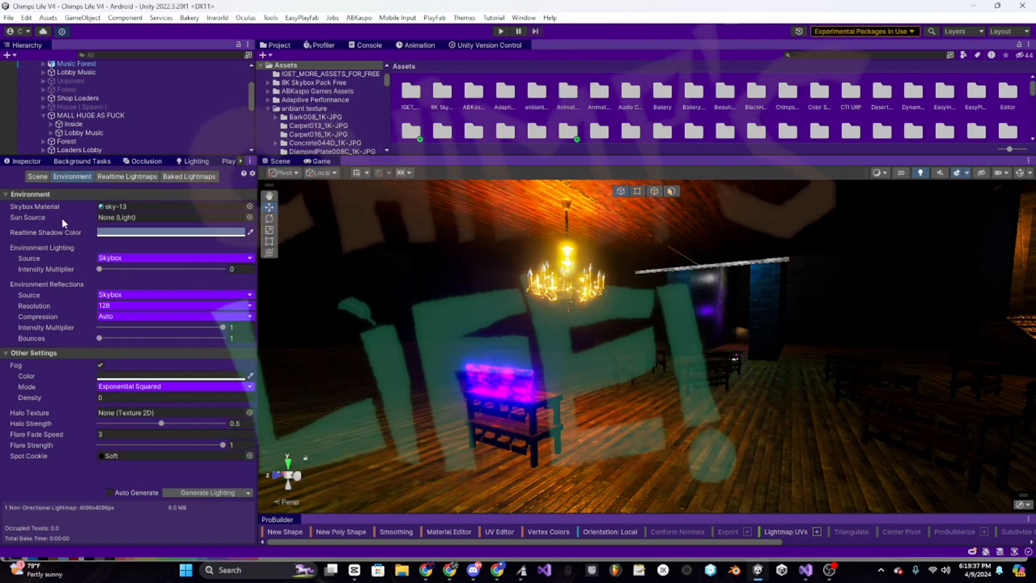
Open the project's Quality settings and check the available render pipeline assets for the Medium level without changing the assignment
{"action": "left_click", "coordinate": [48, 18]}
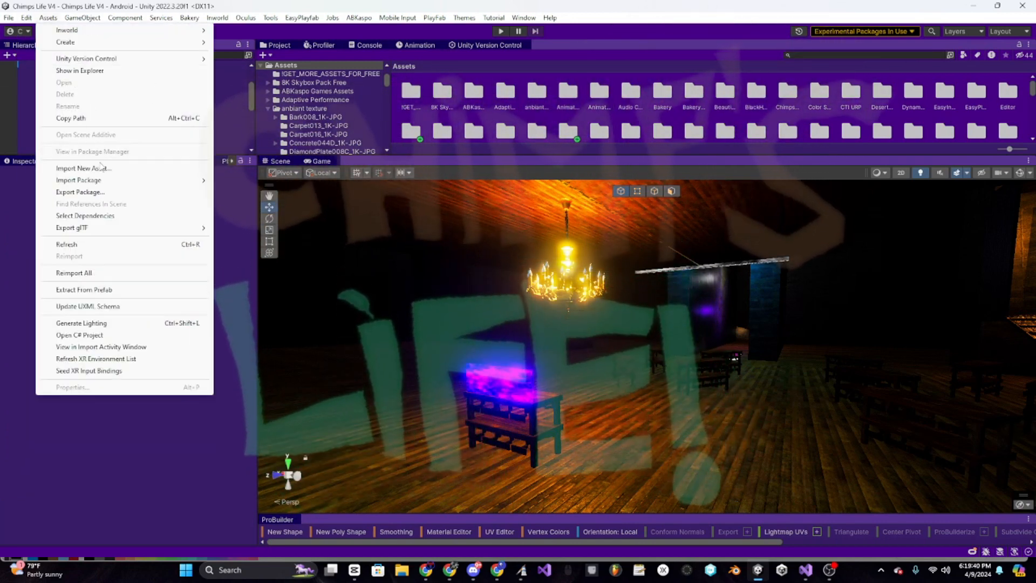
{"action": "mouse_move", "coordinate": [26, 17]}
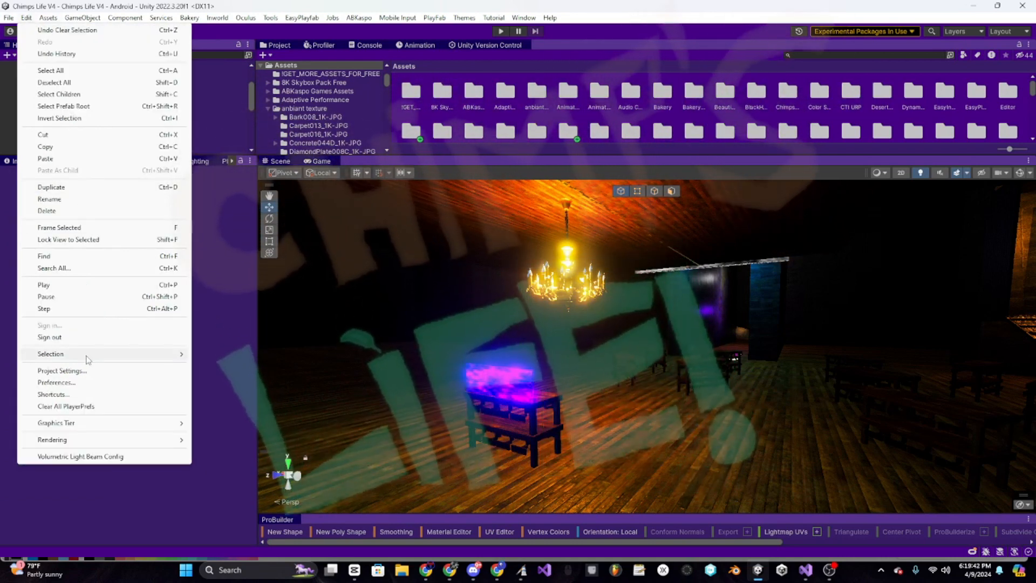
{"action": "left_click", "coordinate": [80, 370]}
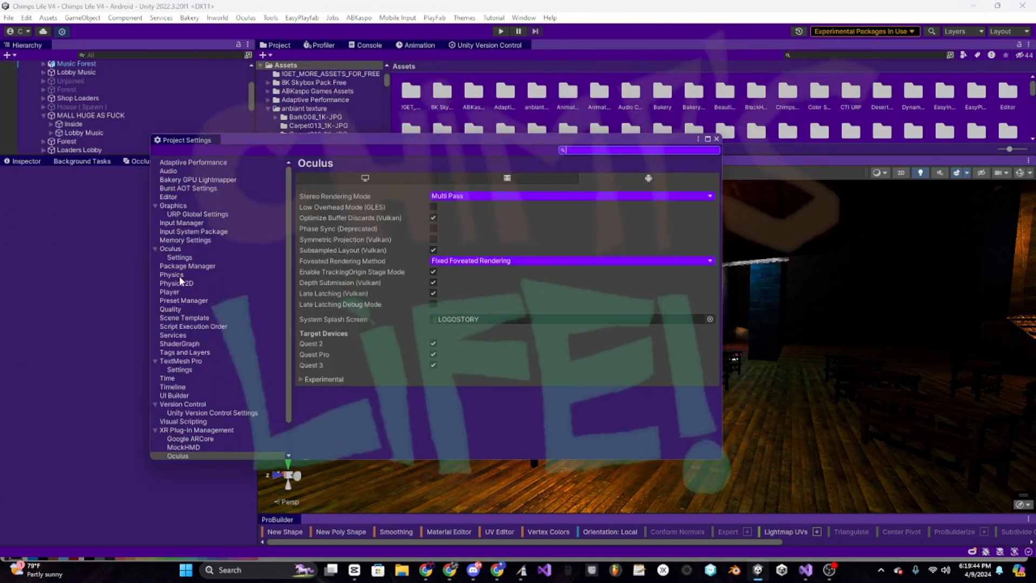
{"action": "left_click", "coordinate": [168, 309]}
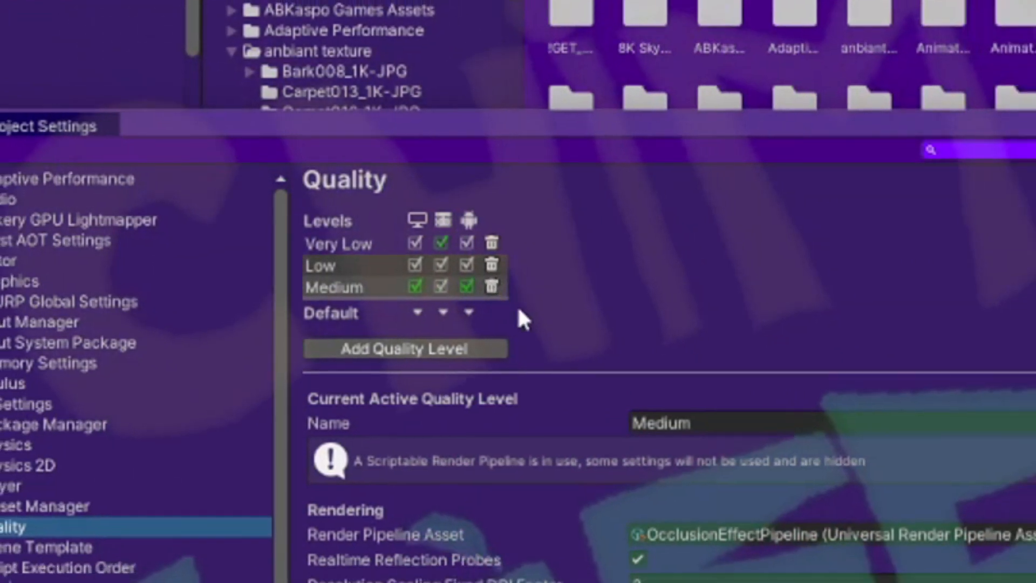
{"action": "scroll", "coordinate": [632, 459], "scroll_direction": "down", "scroll_amount": 2}
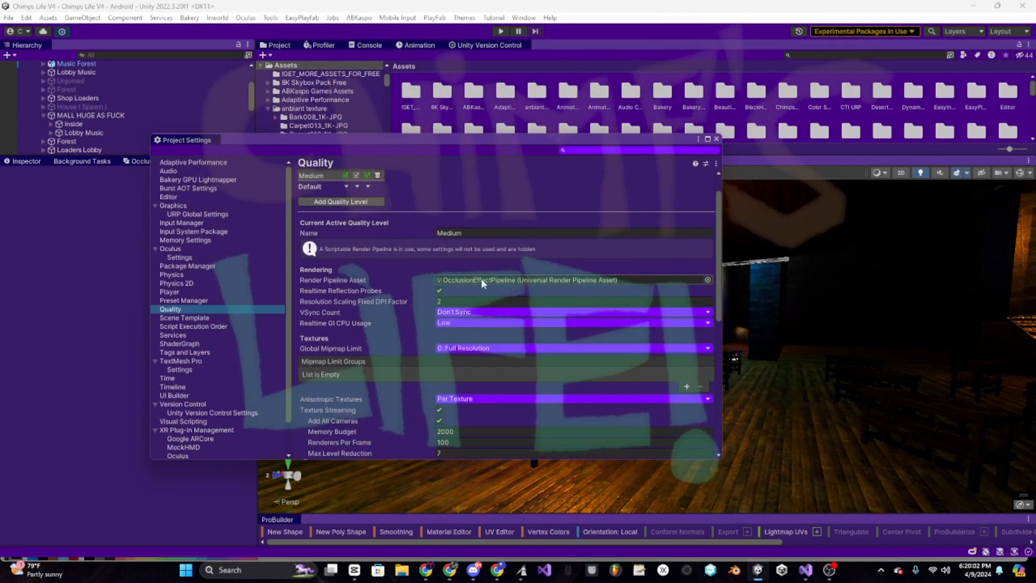
{"action": "left_click", "coordinate": [708, 280]}
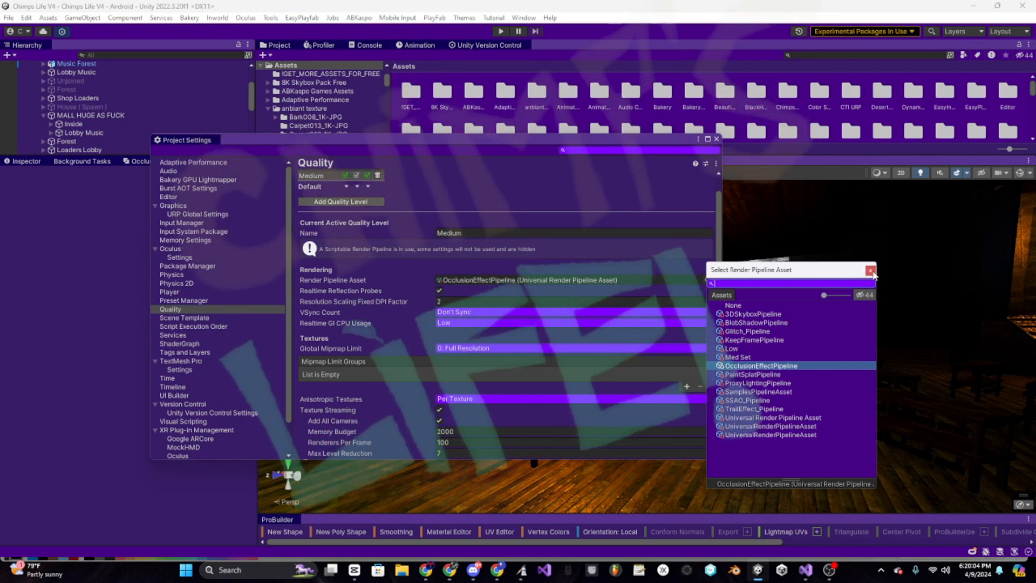
{"action": "left_click", "coordinate": [870, 270]}
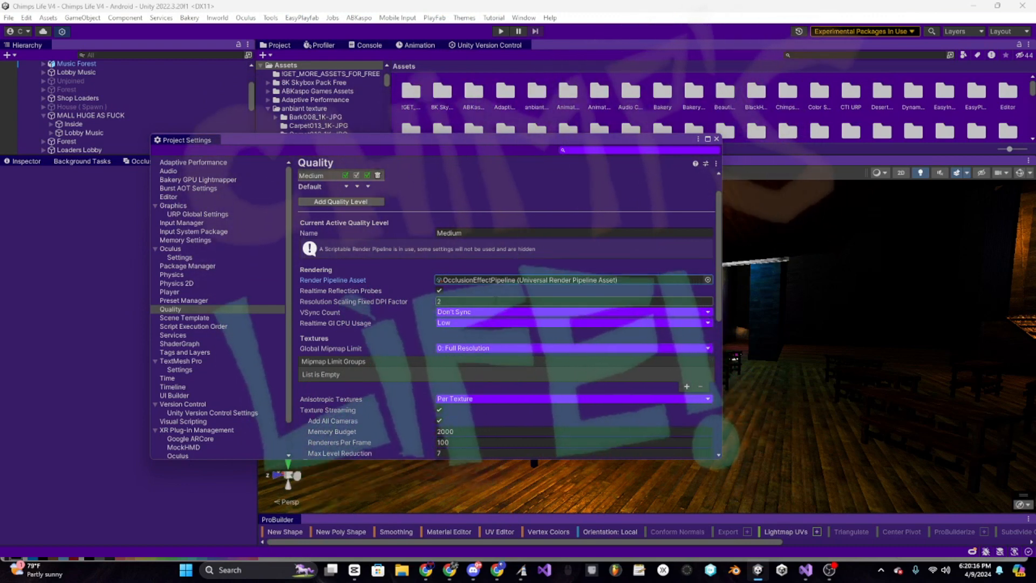
Review the Medium quality level's texture, terrain and level-of-detail settings, and check the Shadowmask Mode and Skin Weights options
{"action": "scroll", "coordinate": [475, 345], "scroll_direction": "down", "scroll_amount": 3}
{"action": "scroll", "coordinate": [475, 349], "scroll_direction": "down", "scroll_amount": 4}
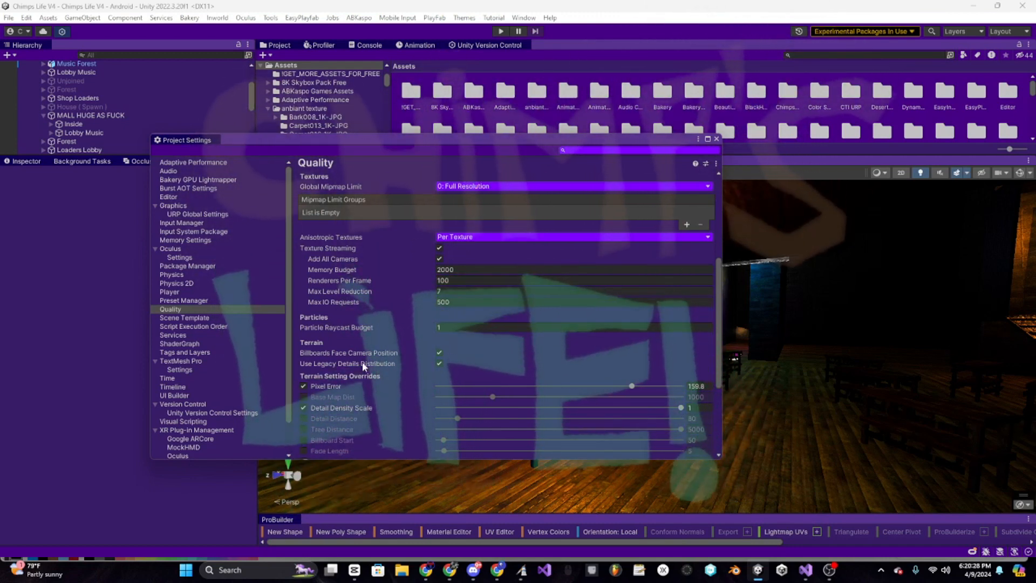
{"action": "scroll", "coordinate": [489, 382], "scroll_direction": "down", "scroll_amount": 3}
{"action": "scroll", "coordinate": [487, 380], "scroll_direction": "down", "scroll_amount": 5}
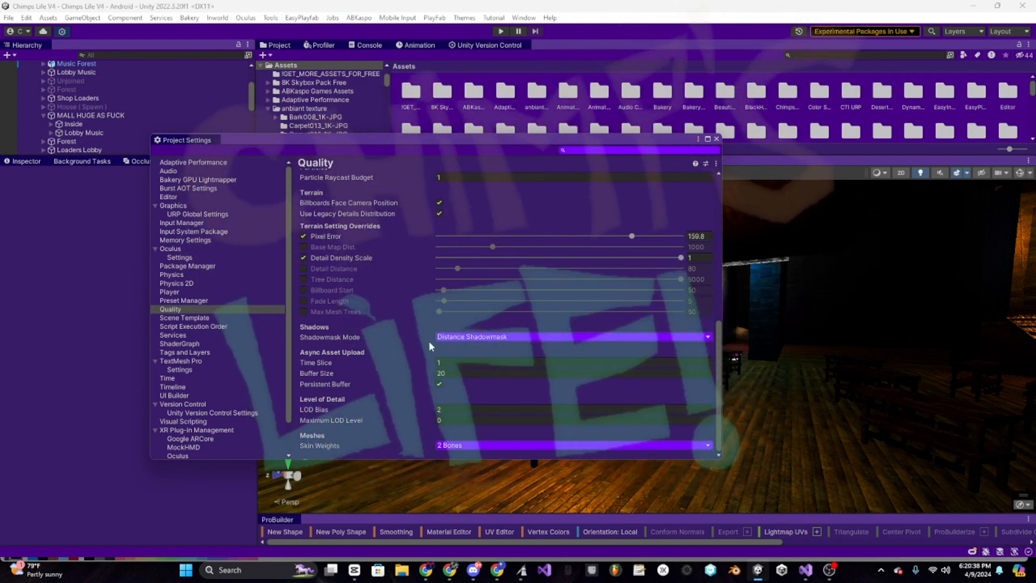
{"action": "left_click", "coordinate": [456, 336]}
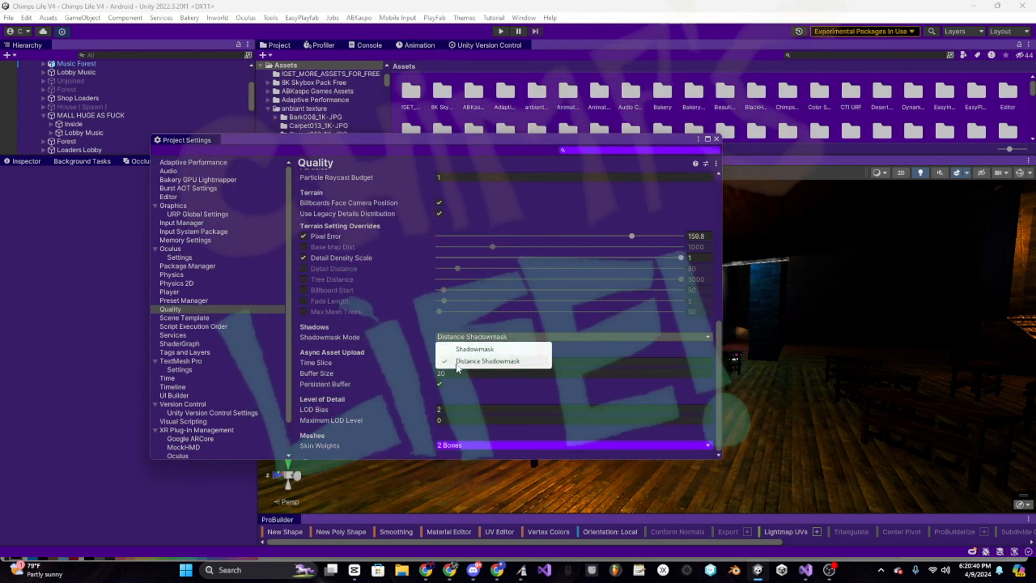
{"action": "left_click", "coordinate": [373, 345]}
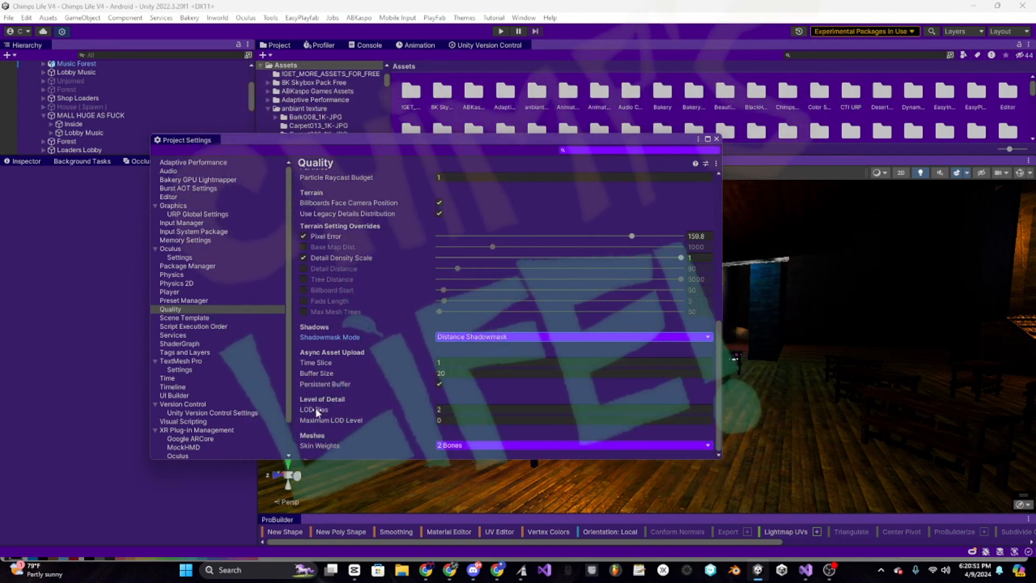
{"action": "left_click", "coordinate": [446, 445]}
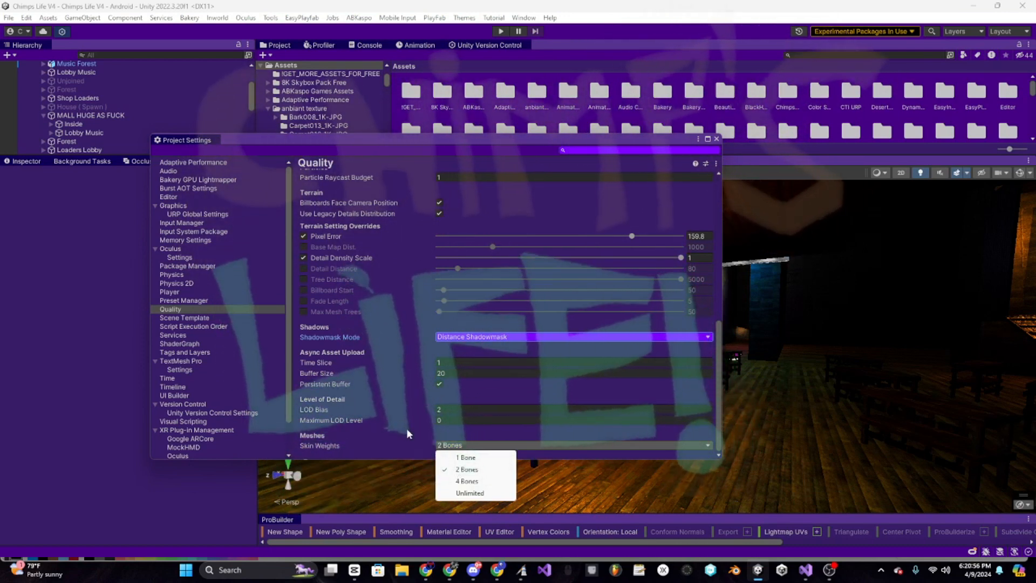
{"action": "left_click", "coordinate": [426, 429]}
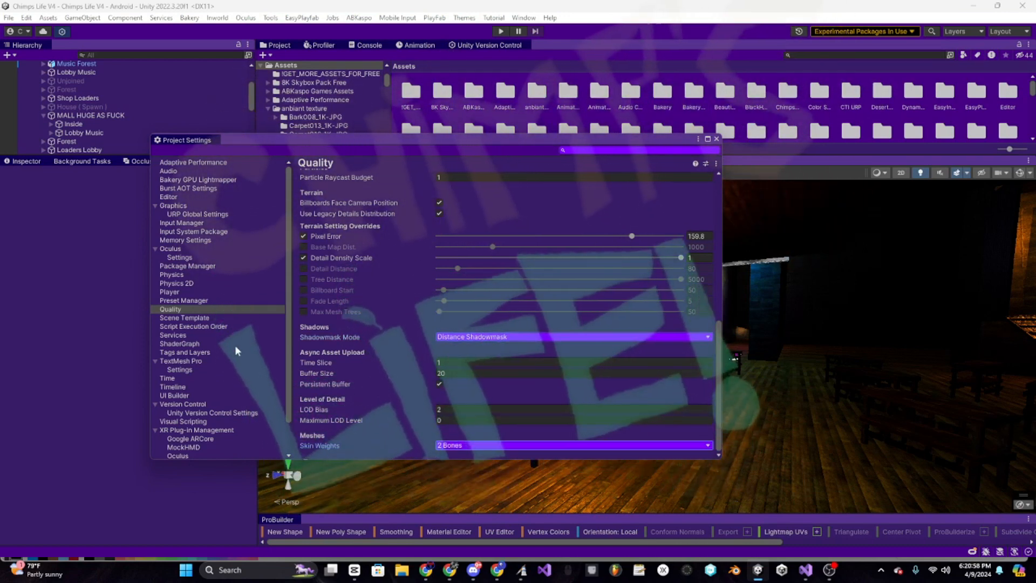
Collapse the XR Plug-in Management, Version Control and TextMesh Pro categories in the project settings
{"action": "scroll", "coordinate": [259, 327], "scroll_direction": "down", "scroll_amount": 2}
{"action": "left_click", "coordinate": [154, 396]}
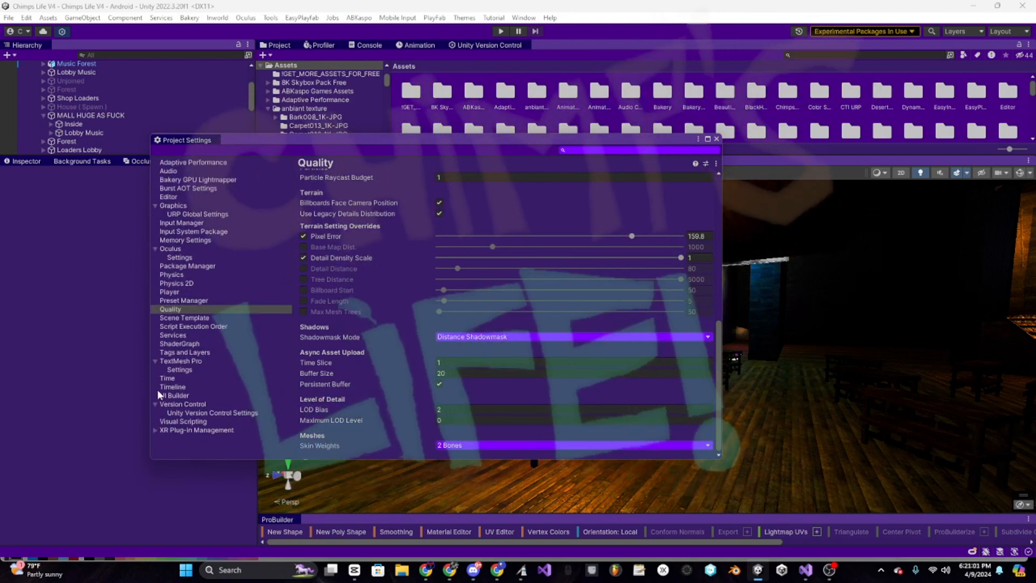
{"action": "left_click", "coordinate": [155, 402]}
{"action": "double_click", "coordinate": [157, 362]}
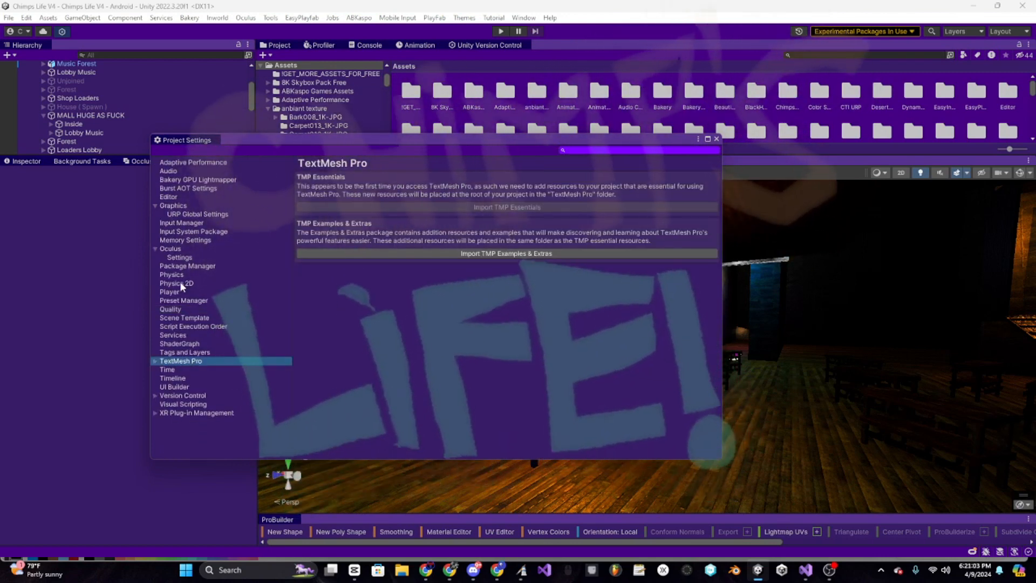
Expand Other Settings in the Android Player settings and examine the rendering and Vulkan options, including texture compression and normal map encoding
{"action": "left_click", "coordinate": [170, 291]}
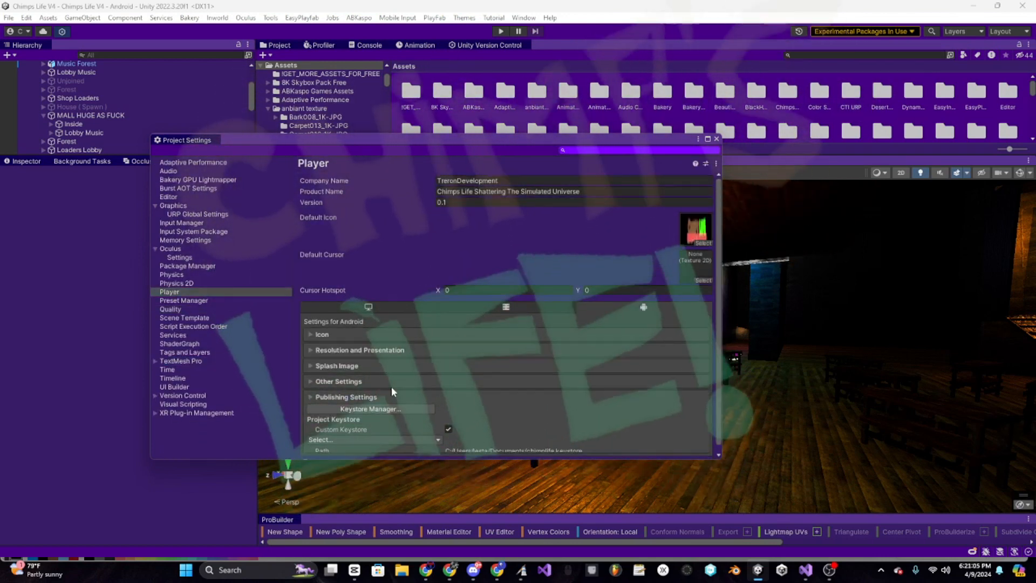
{"action": "left_click", "coordinate": [346, 396]}
{"action": "left_click", "coordinate": [342, 381]}
{"action": "scroll", "coordinate": [425, 317], "scroll_direction": "down", "scroll_amount": 5}
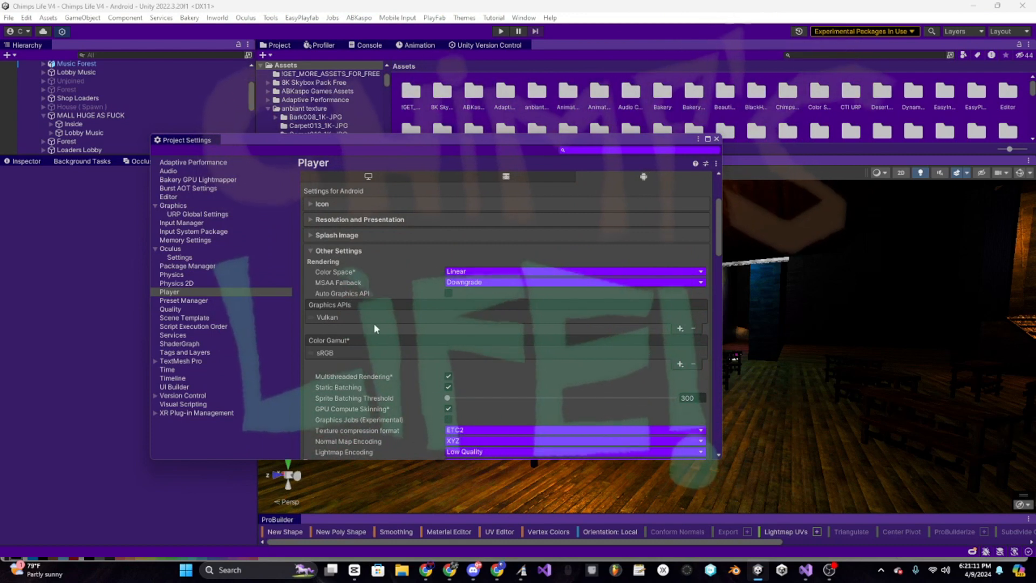
{"action": "scroll", "coordinate": [374, 322], "scroll_direction": "down", "scroll_amount": 3}
{"action": "scroll", "coordinate": [548, 348], "scroll_direction": "down", "scroll_amount": 6}
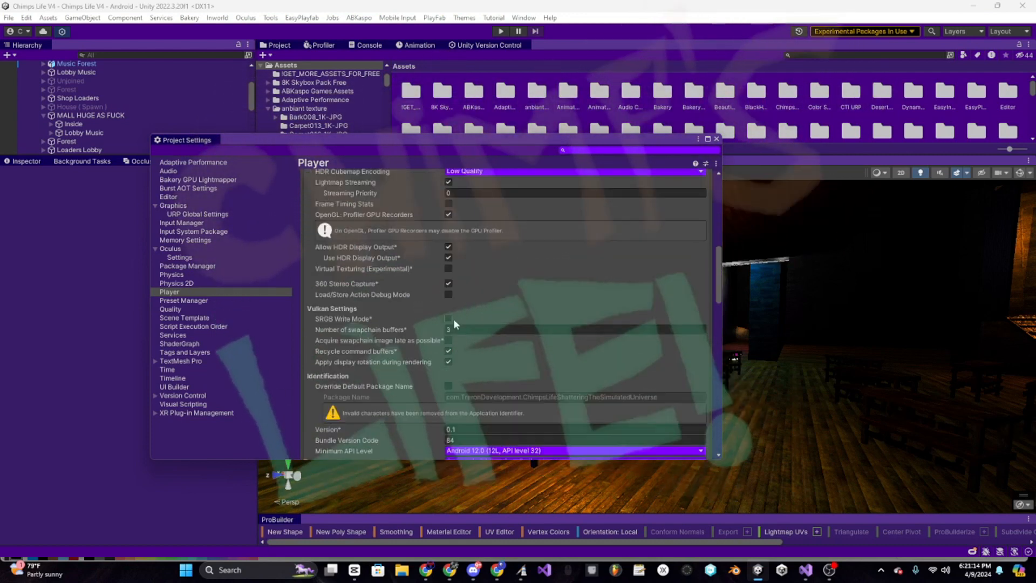
{"action": "scroll", "coordinate": [453, 318], "scroll_direction": "up", "scroll_amount": 5}
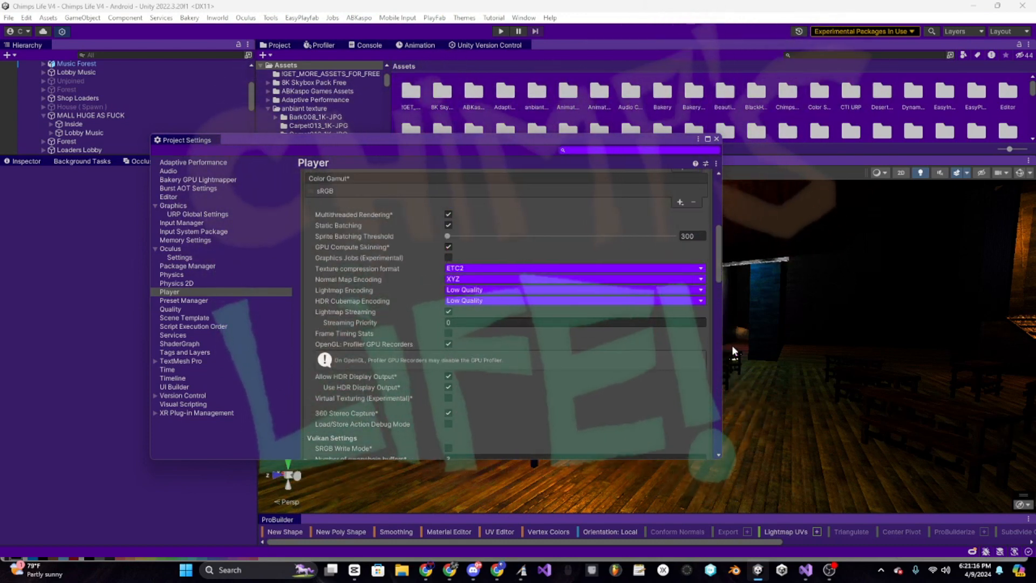
{"action": "scroll", "coordinate": [459, 329], "scroll_direction": "up", "scroll_amount": 2}
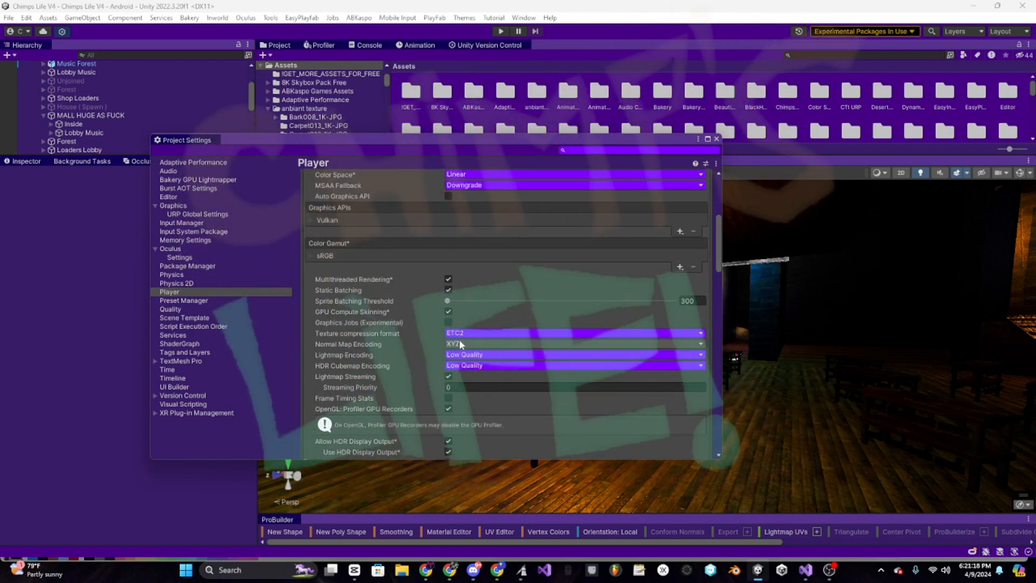
{"action": "left_click", "coordinate": [458, 332]}
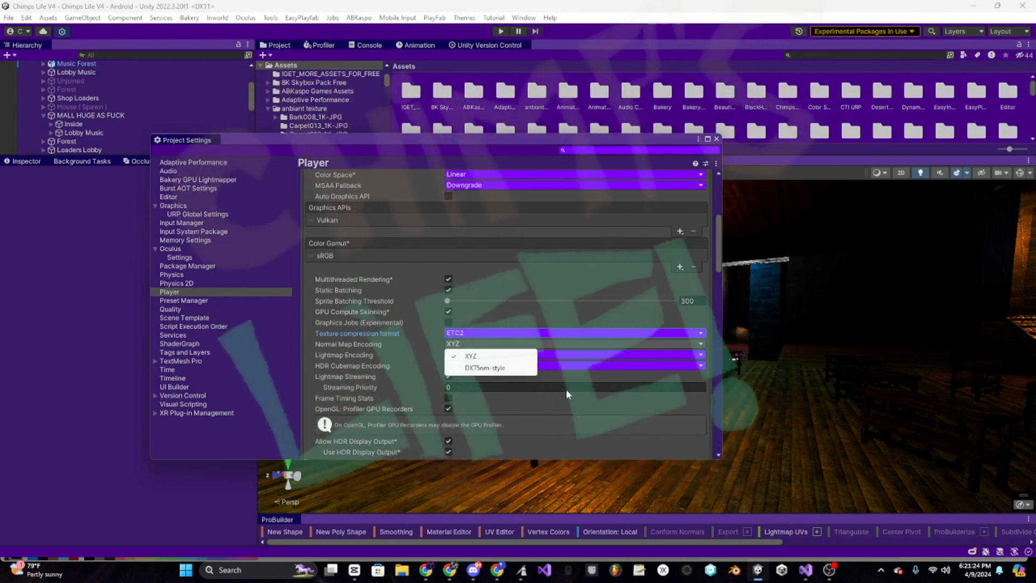
{"action": "left_click", "coordinate": [569, 377]}
Review the Android Player's identification, configuration, optimization and stack trace settings, and check the Managed Stripping Level options
{"action": "scroll", "coordinate": [513, 373], "scroll_direction": "down", "scroll_amount": 10}
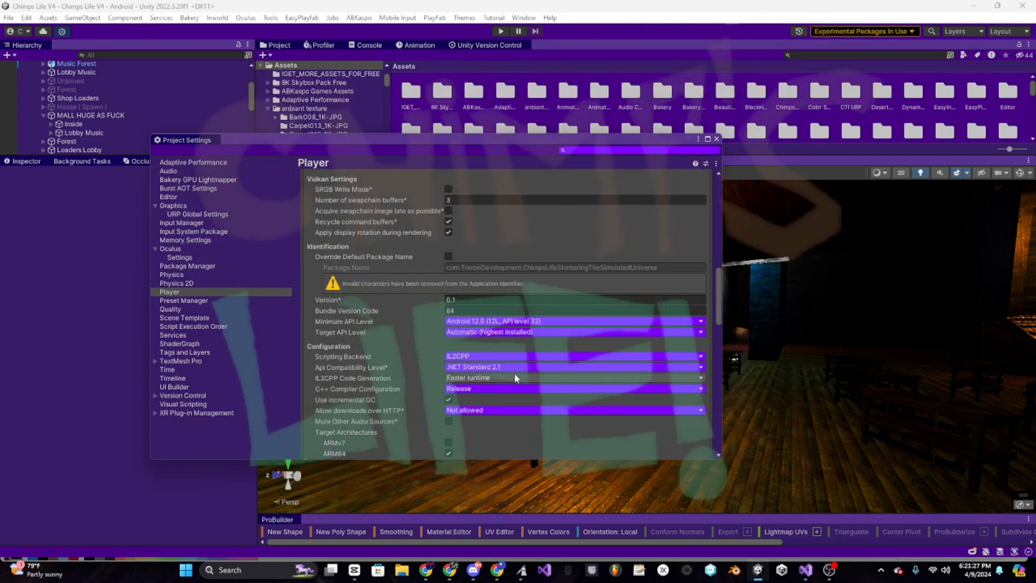
{"action": "scroll", "coordinate": [526, 379], "scroll_direction": "down", "scroll_amount": 2}
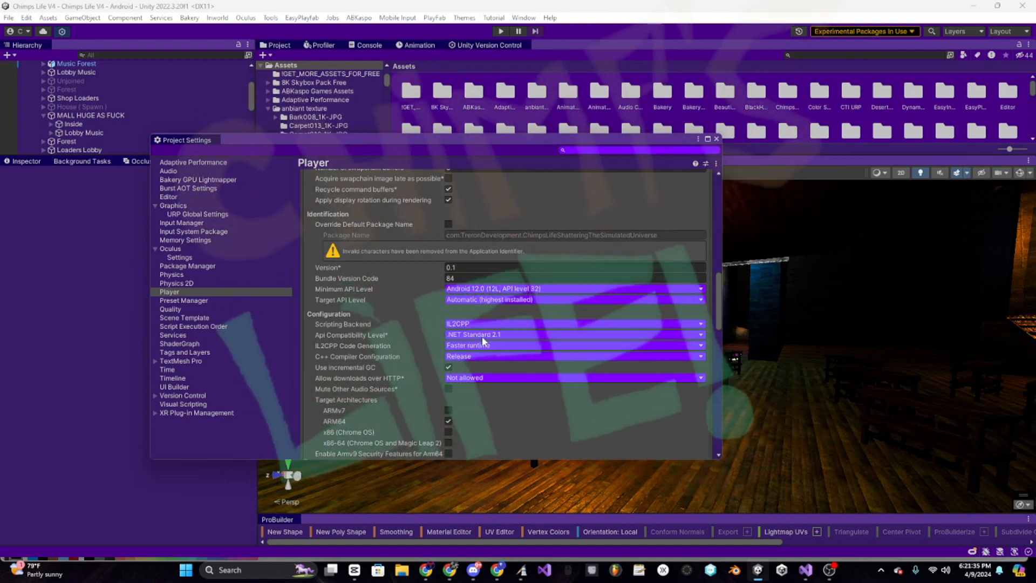
{"action": "scroll", "coordinate": [477, 351], "scroll_direction": "down", "scroll_amount": 4}
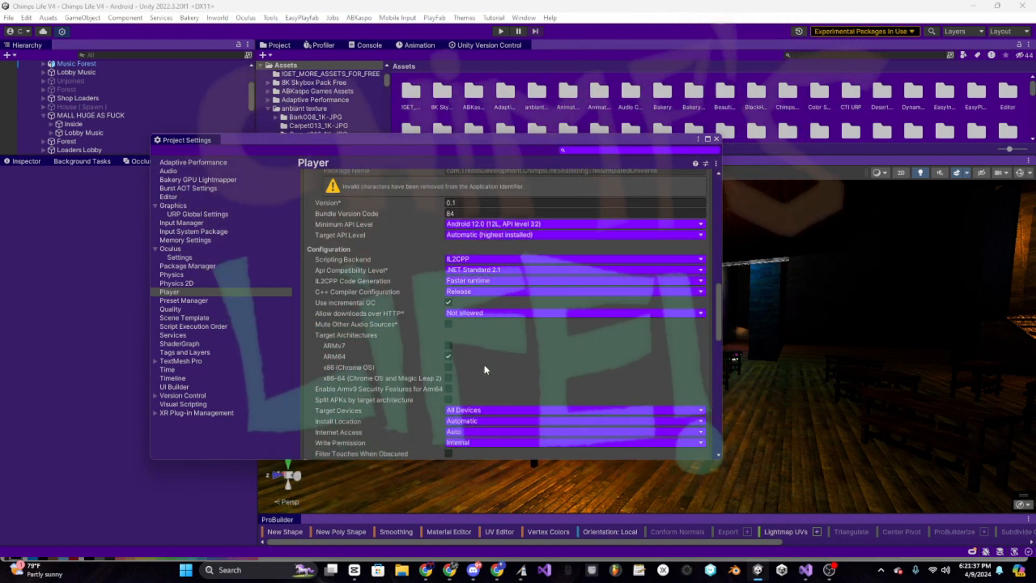
{"action": "scroll", "coordinate": [488, 365], "scroll_direction": "down", "scroll_amount": 15}
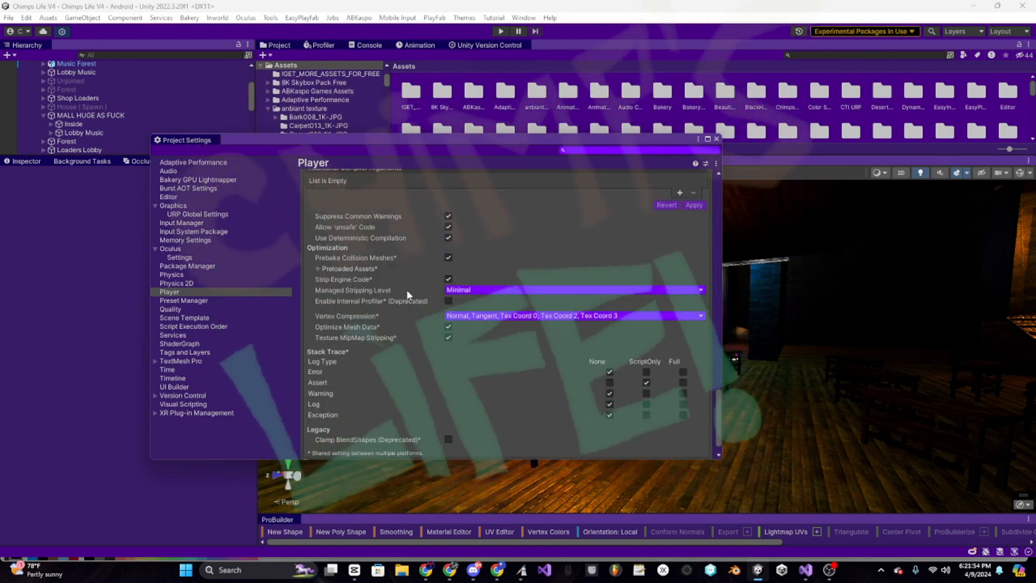
{"action": "left_click", "coordinate": [479, 289]}
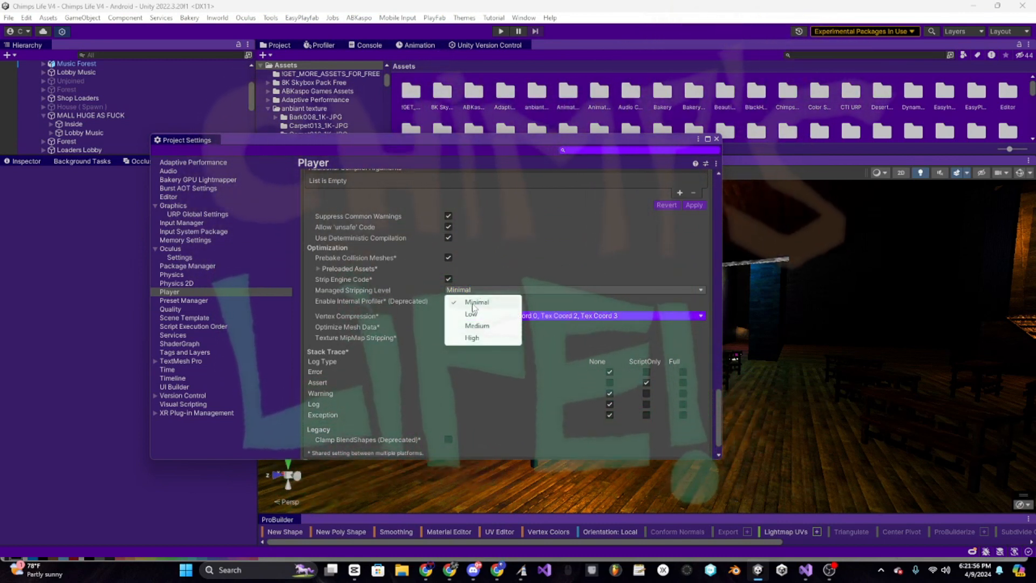
{"action": "left_click", "coordinate": [477, 277]}
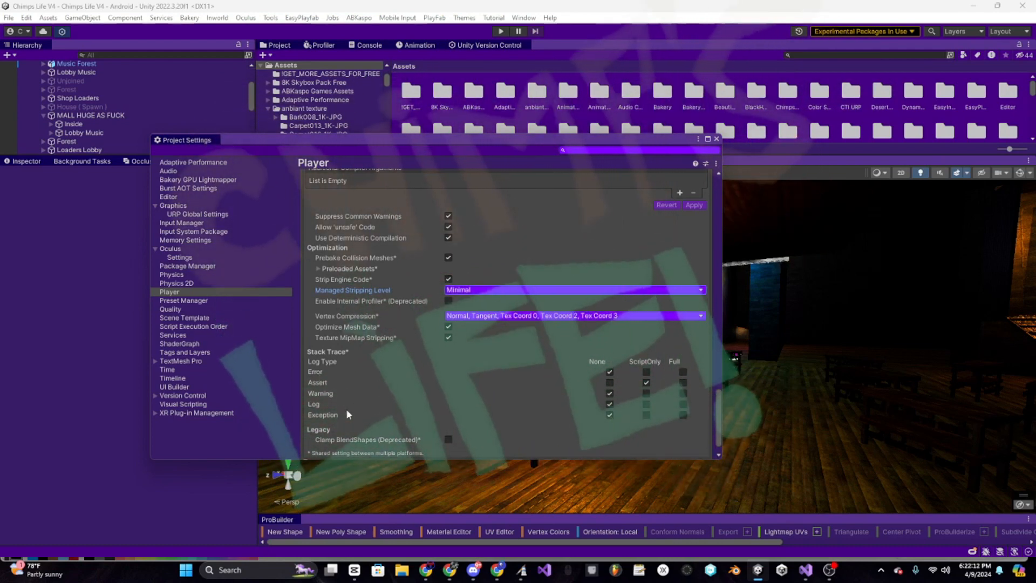
{"action": "scroll", "coordinate": [392, 386], "scroll_direction": "down", "scroll_amount": 1}
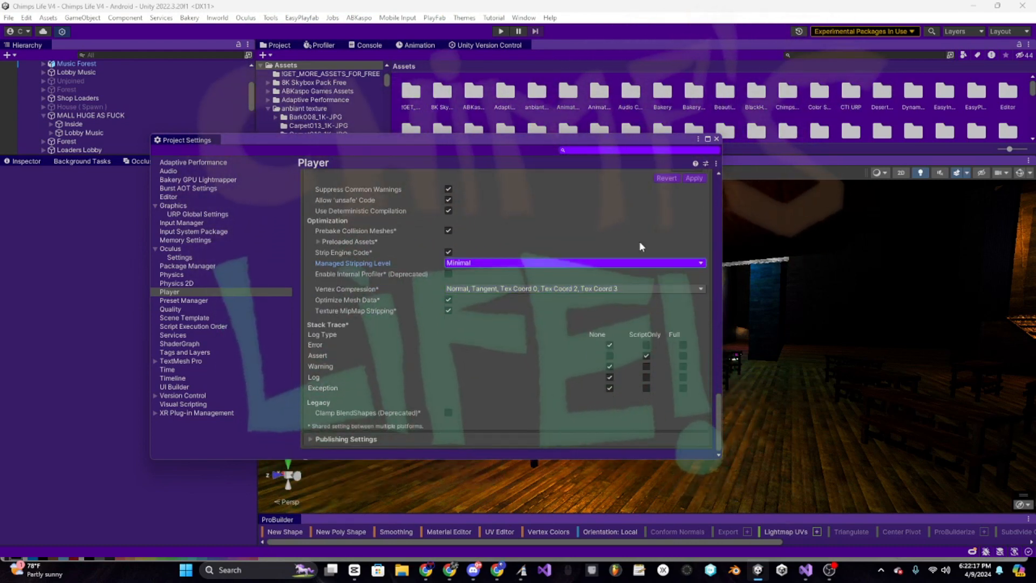
Close the project settings and show the occlusion culling visualization for the scene
{"action": "left_click", "coordinate": [716, 139]}
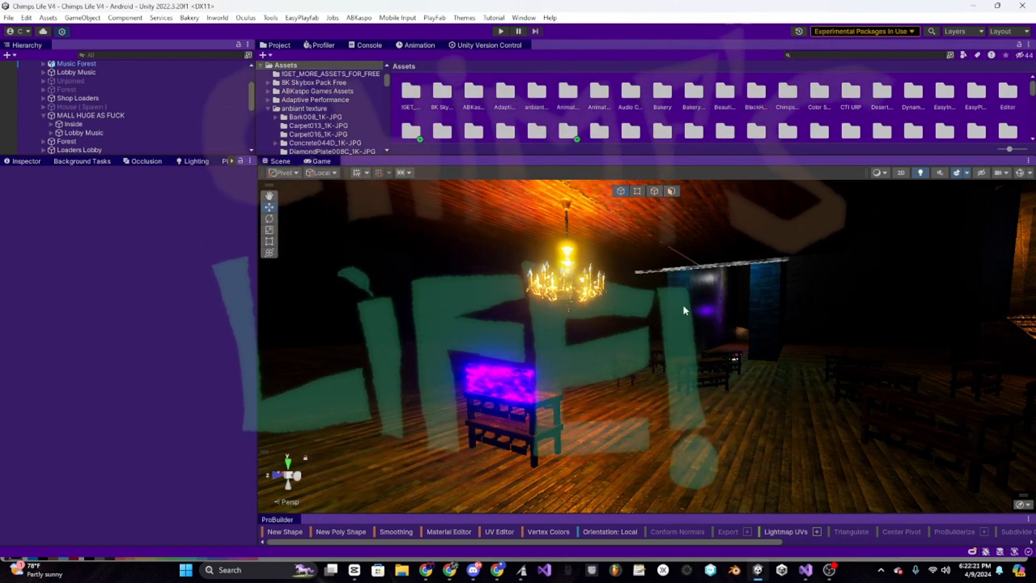
{"action": "left_click", "coordinate": [149, 161]}
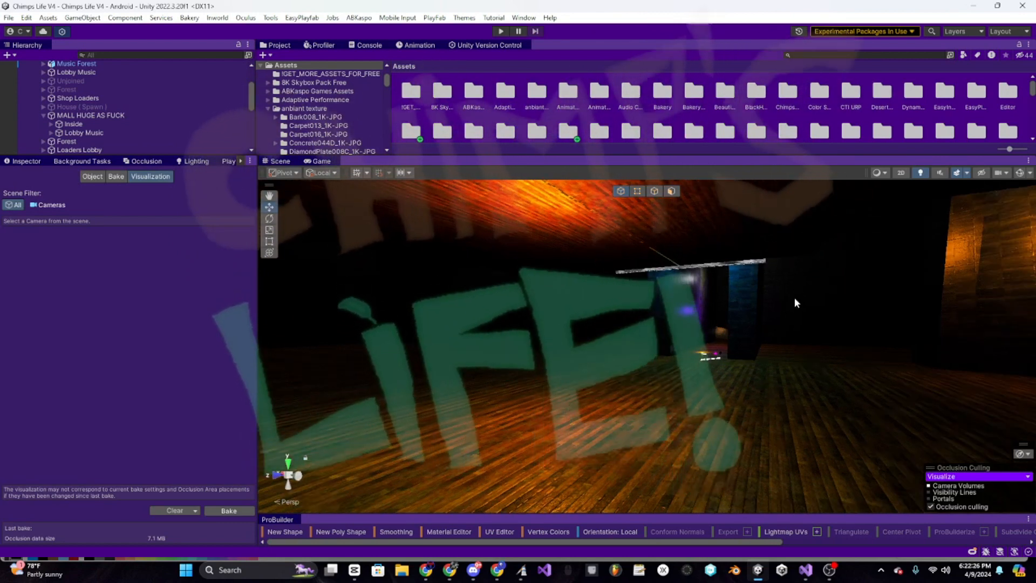
Select the large dark slab mesh in the wooden room and show its properties in the Inspector
{"action": "right_click_drag", "start_coordinate": [561, 430], "coordinate": [629, 350]}
{"action": "left_click", "coordinate": [40, 162]}
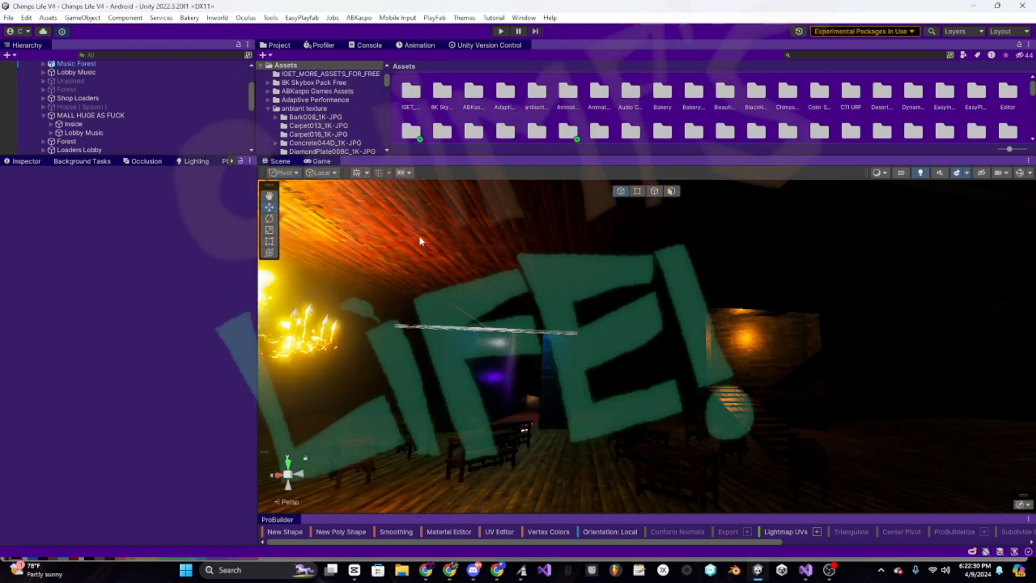
{"action": "left_click", "coordinate": [419, 235]}
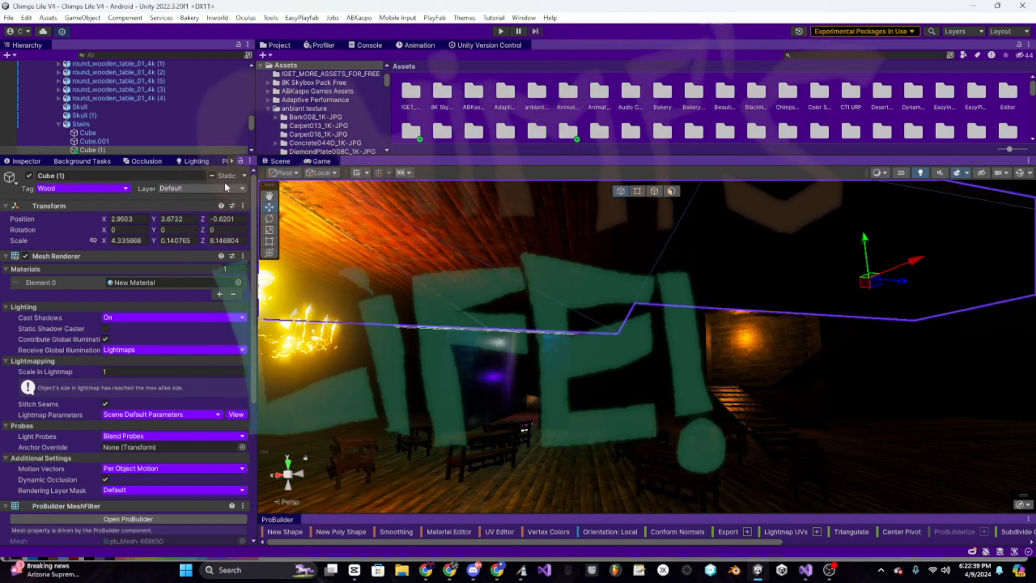
Try marking the selected slab as fully static, restore its partial static state, and review its individual static flags
{"action": "left_click", "coordinate": [211, 175]}
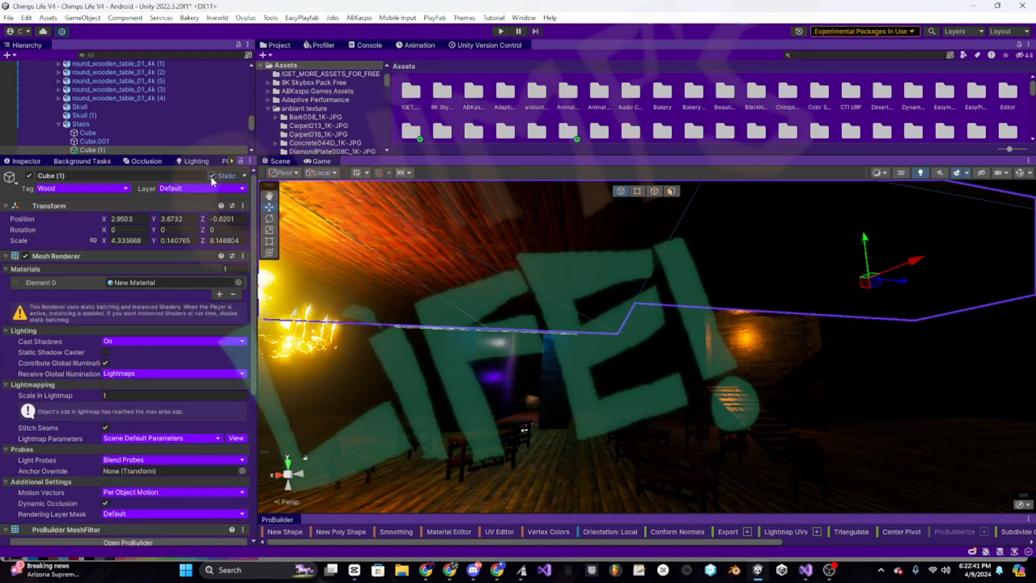
{"action": "left_click", "coordinate": [212, 175]}
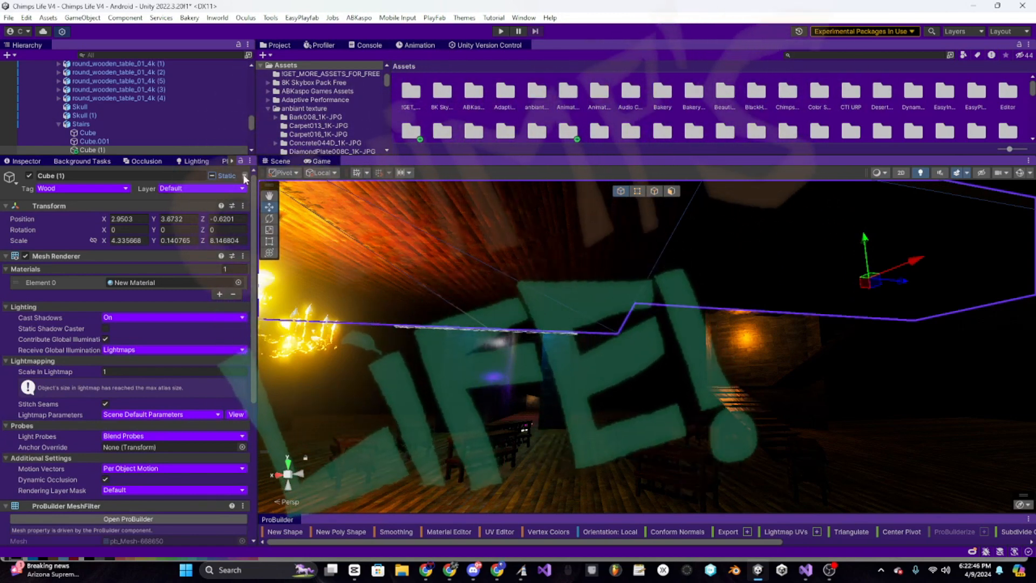
{"action": "left_click", "coordinate": [245, 175]}
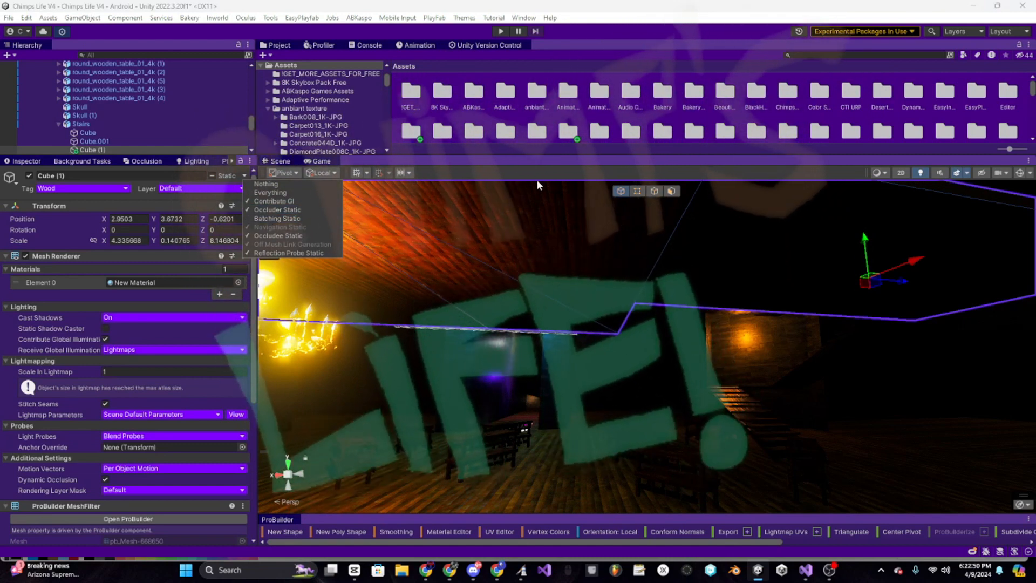
{"action": "left_click", "coordinate": [755, 195]}
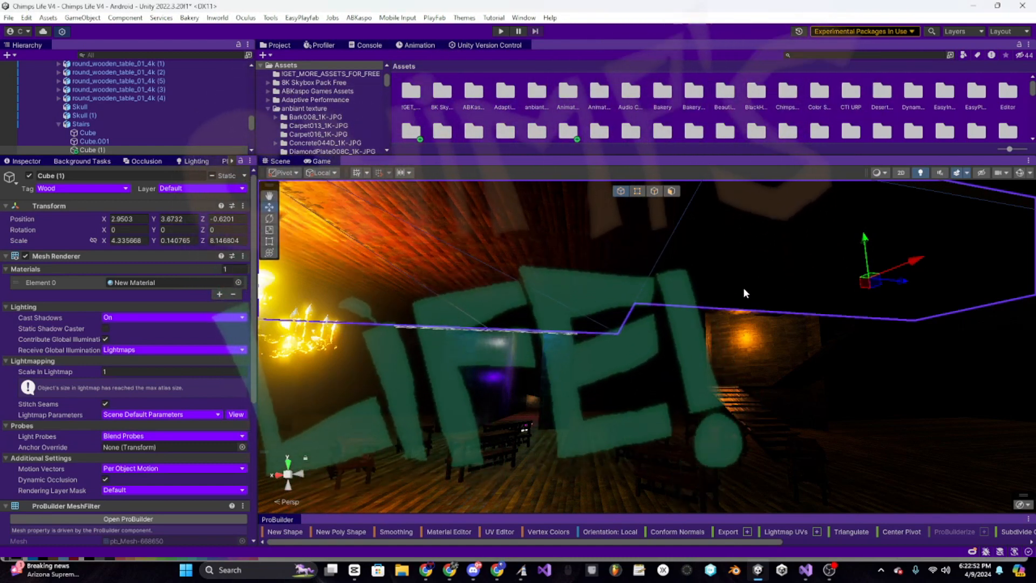
Preview the wooden room with the occlusion culling visualization, and move through the scene to the chandelier area
{"action": "left_click", "coordinate": [139, 162]}
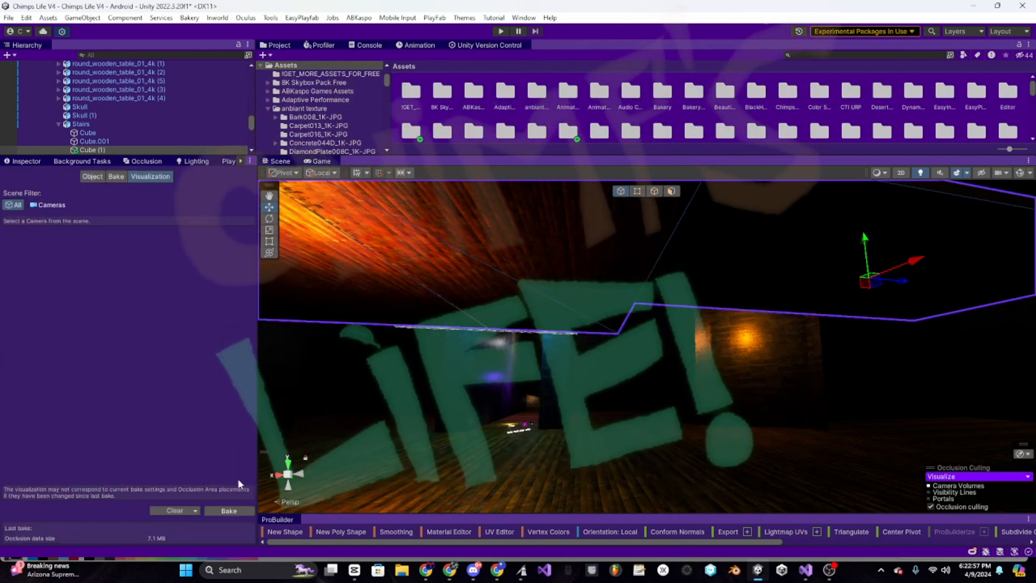
{"action": "right_click_drag", "start_coordinate": [433, 449], "coordinate": [755, 398]}
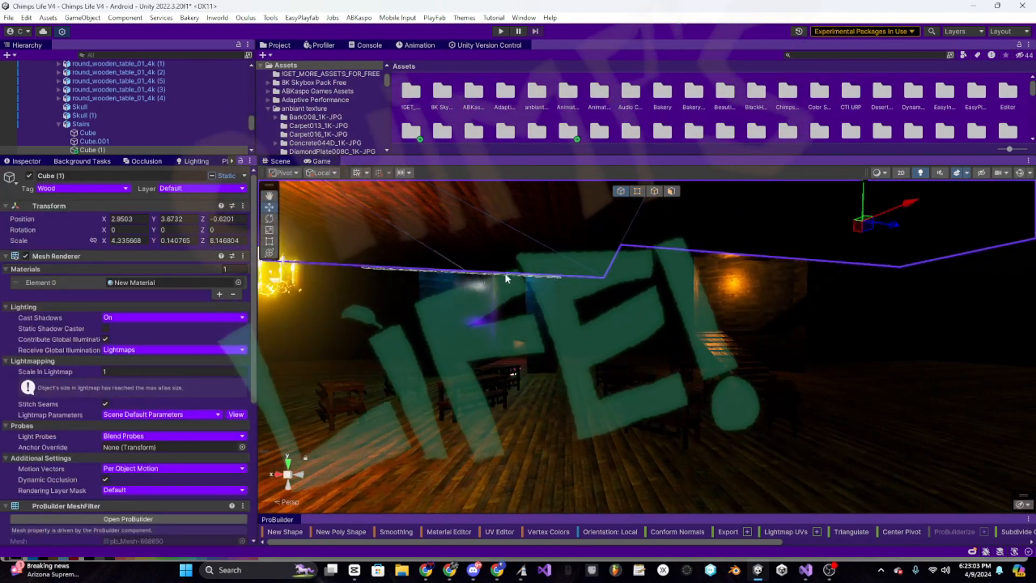
{"action": "key", "text": "w"}
{"action": "right_click_drag", "start_coordinate": [785, 361], "coordinate": [663, 373]}
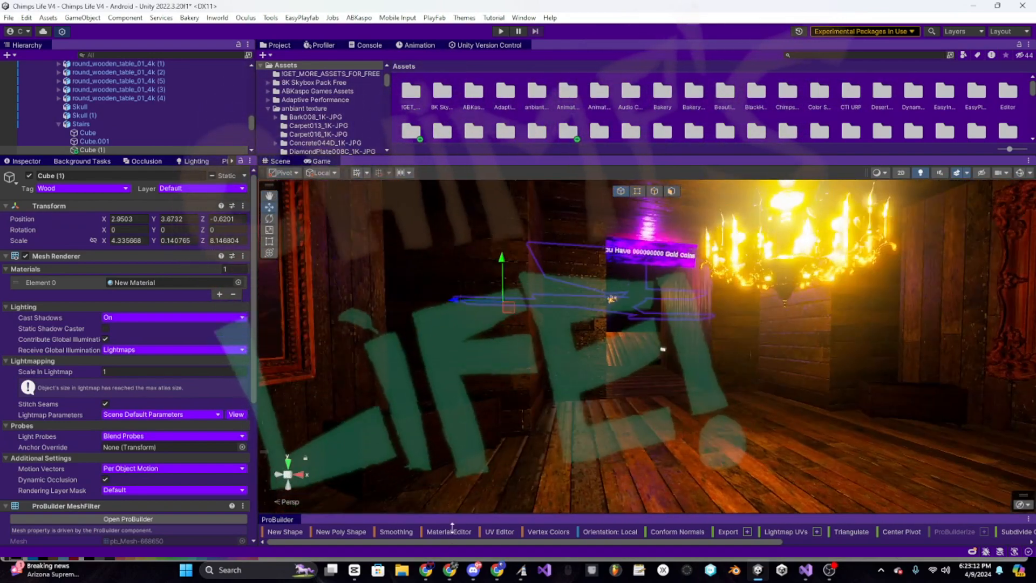
Switch to the browser, open ambientcg.com/list in a new tab, and open the Bricks 092 material page to view its texture resolutions
{"action": "key", "text": "alt+Tab"}
{"action": "left_click", "coordinate": [156, 13]}
{"action": "type", "text": "amb"}
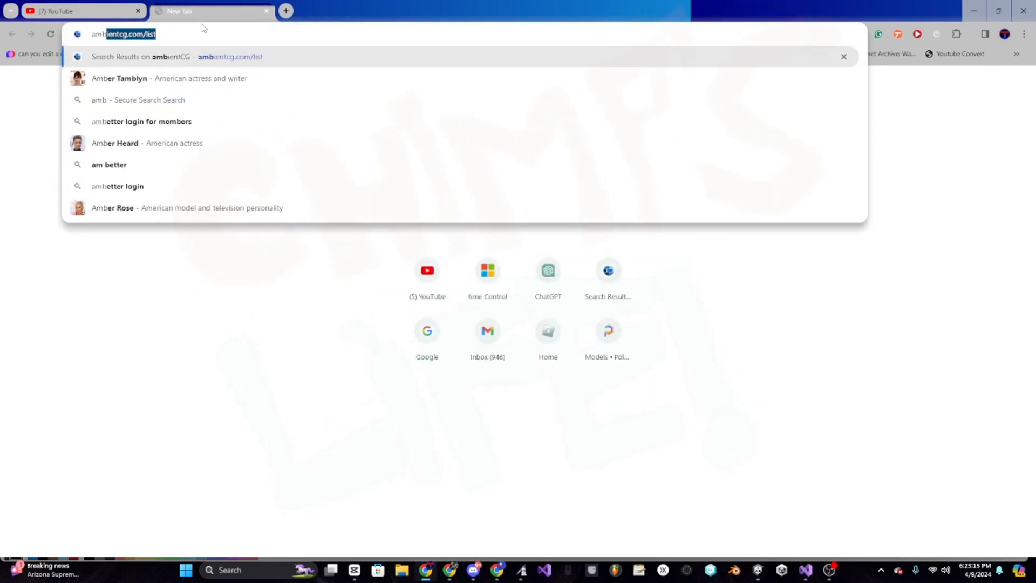
{"action": "key", "text": "Return"}
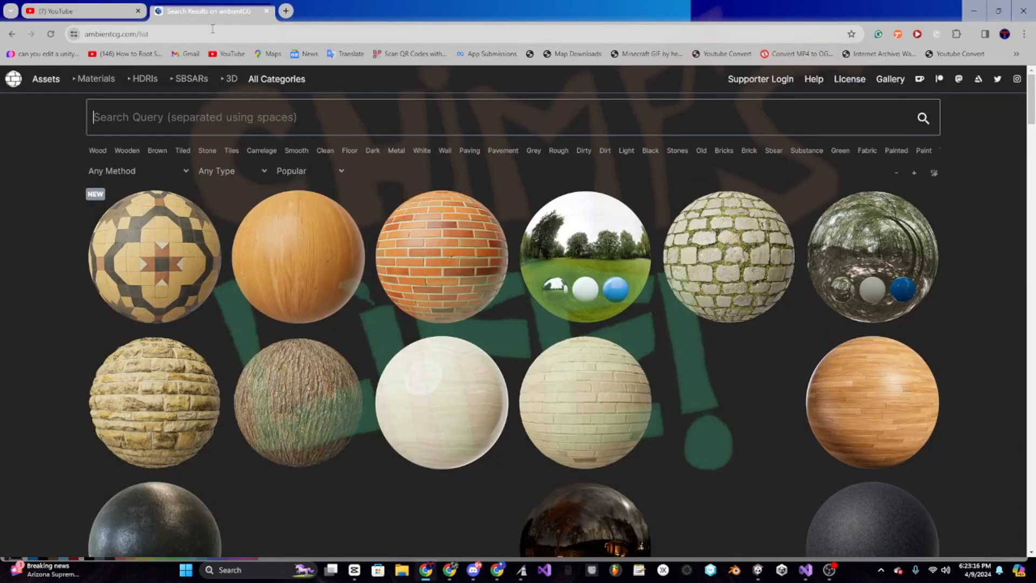
{"action": "scroll", "coordinate": [340, 308], "scroll_direction": "down", "scroll_amount": 5}
{"action": "scroll", "coordinate": [431, 351], "scroll_direction": "up", "scroll_amount": 5}
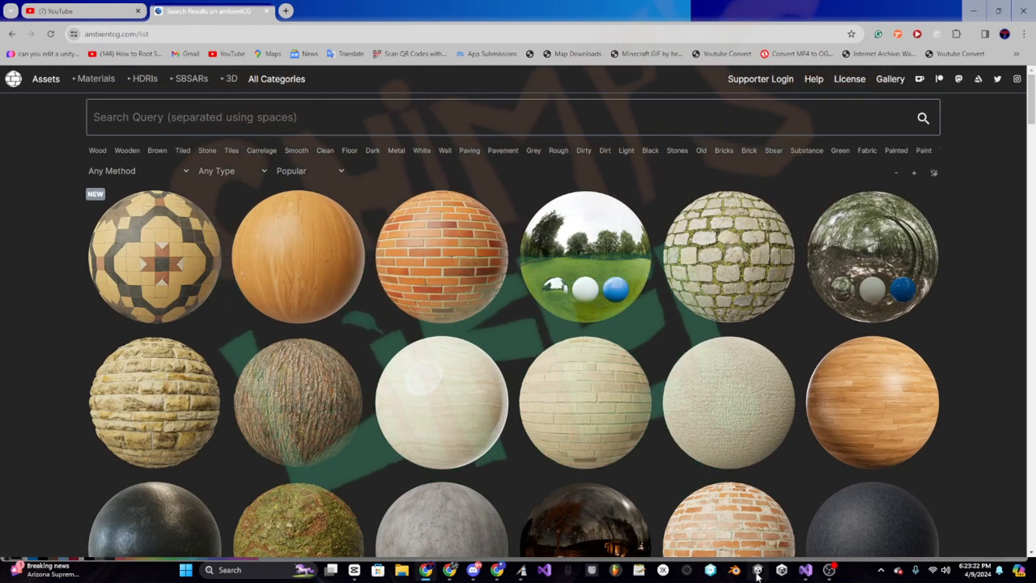
{"action": "left_click", "coordinate": [464, 224]}
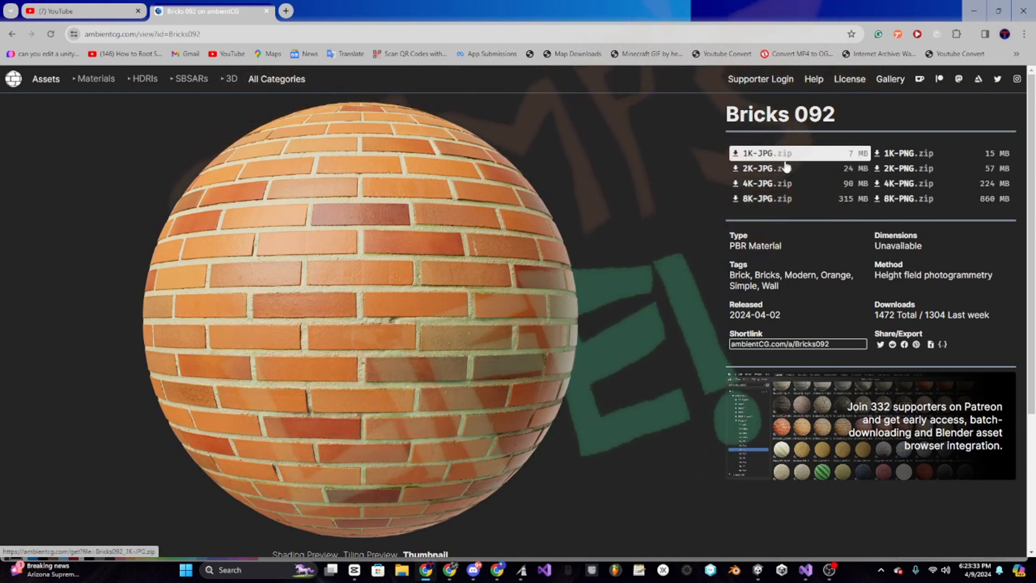
Switch back to Unity, select the wooden room mesh Plane.001, and locate its assigned material in the project files
{"action": "left_click", "coordinate": [827, 569]}
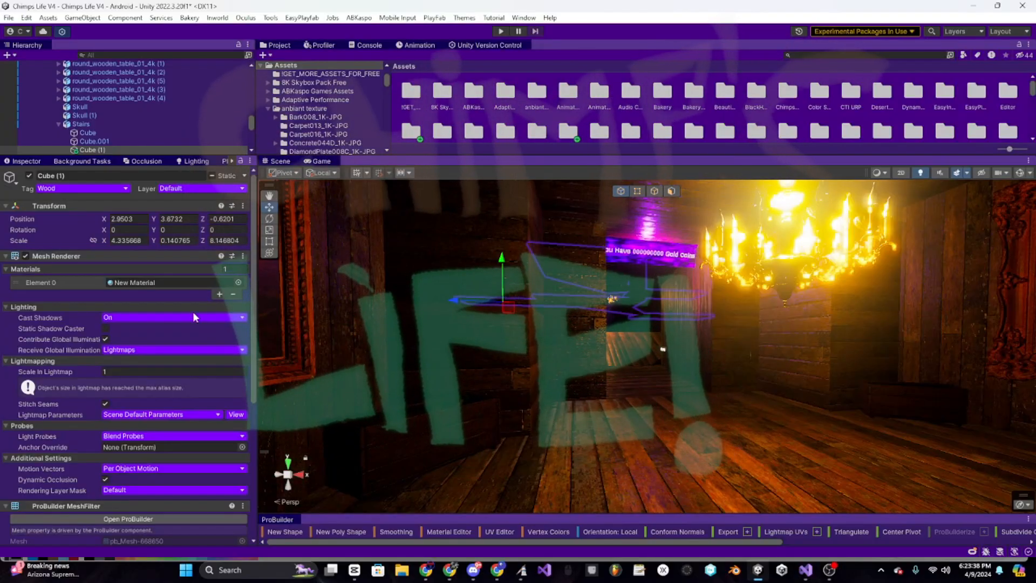
{"action": "left_click", "coordinate": [440, 325]}
{"action": "left_click", "coordinate": [148, 311]}
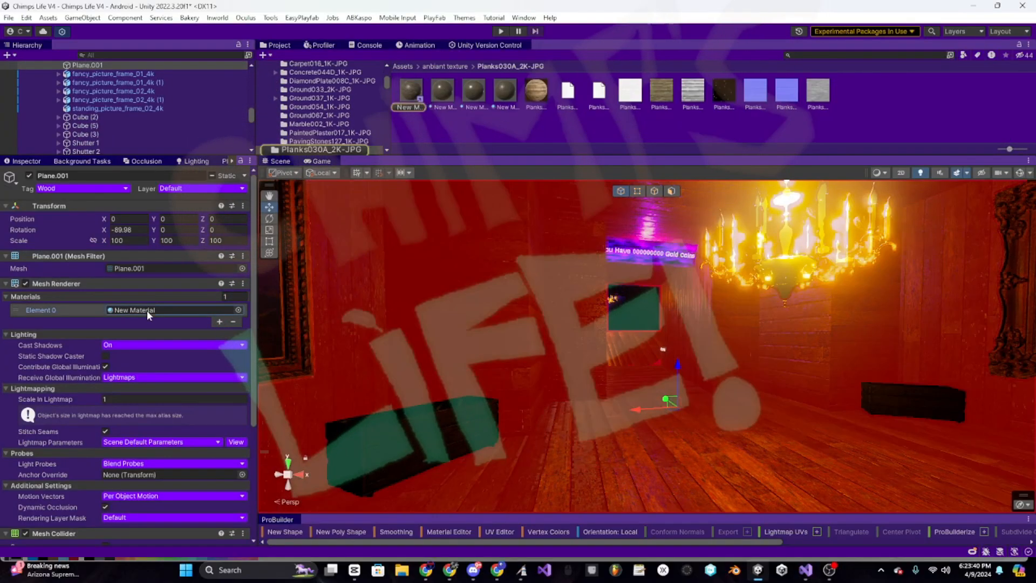
Open New Material 3 in the Planks030A_2K-JPG folder and assign the plank textures to its Base Map and detail Normal Map
{"action": "left_click", "coordinate": [521, 91]}
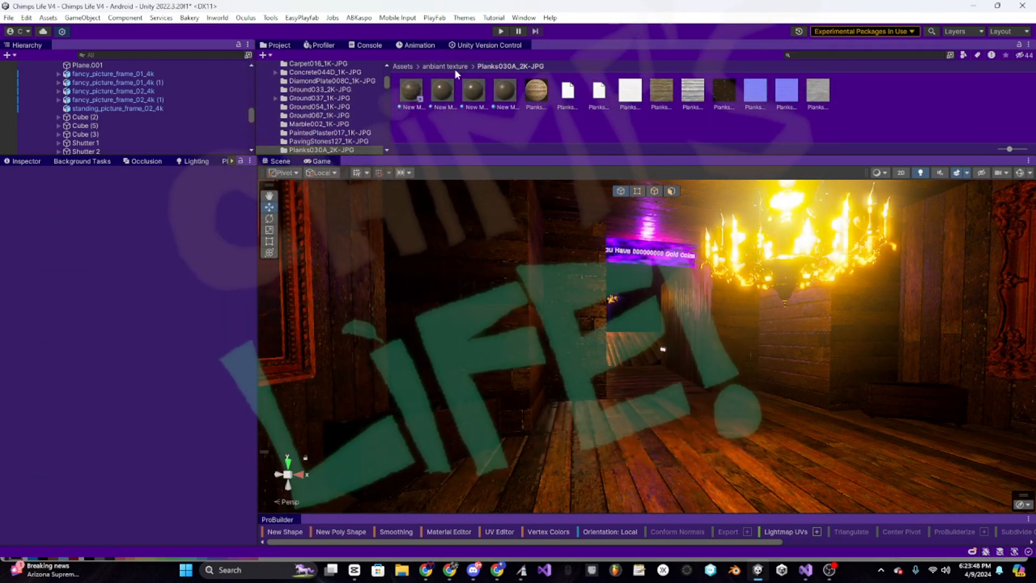
{"action": "right_click", "coordinate": [535, 122]}
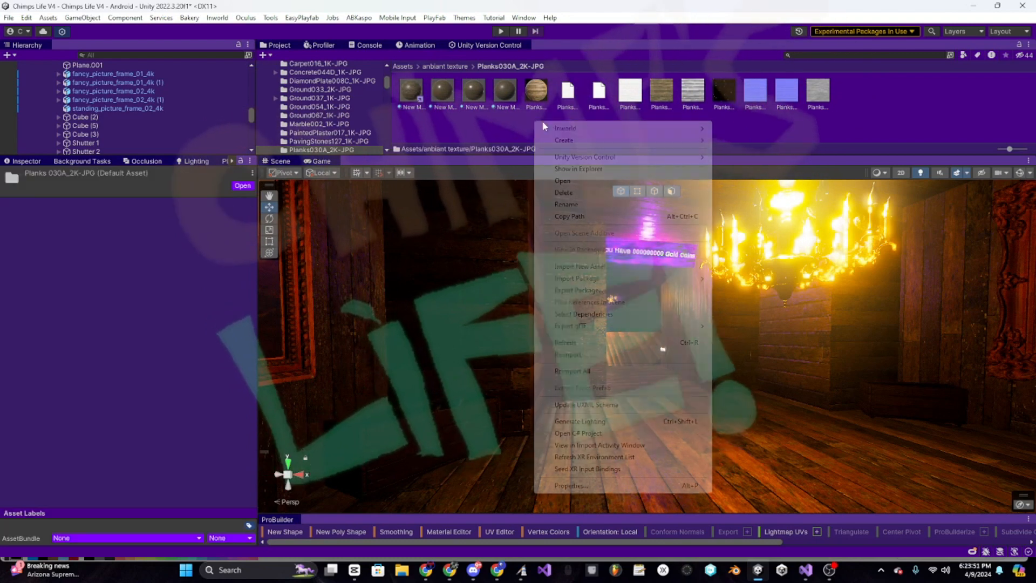
{"action": "left_click", "coordinate": [512, 97]}
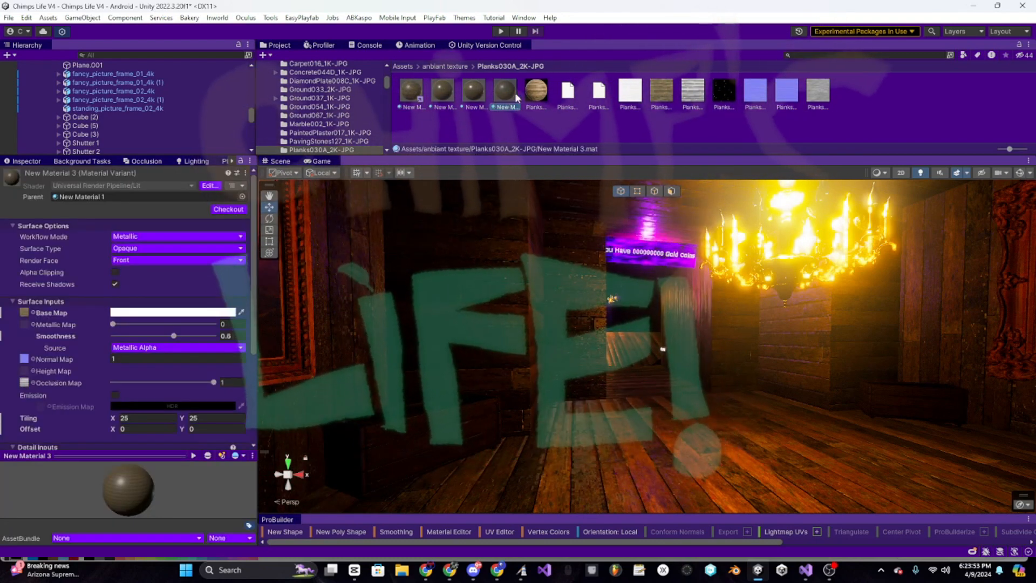
{"action": "left_click_drag", "start_coordinate": [275, 216], "coordinate": [23, 312]}
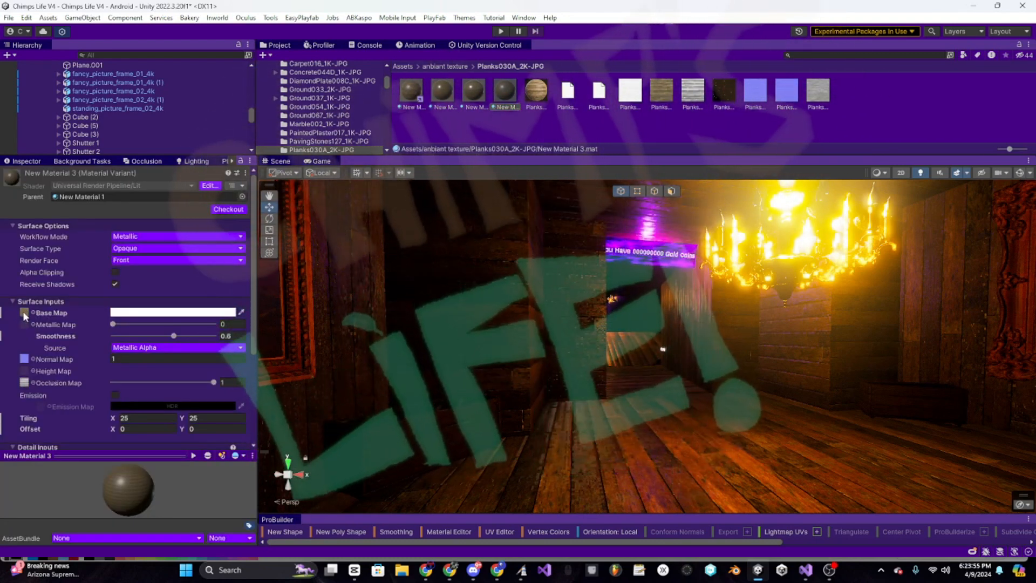
{"action": "scroll", "coordinate": [24, 316], "scroll_direction": "down", "scroll_amount": 3}
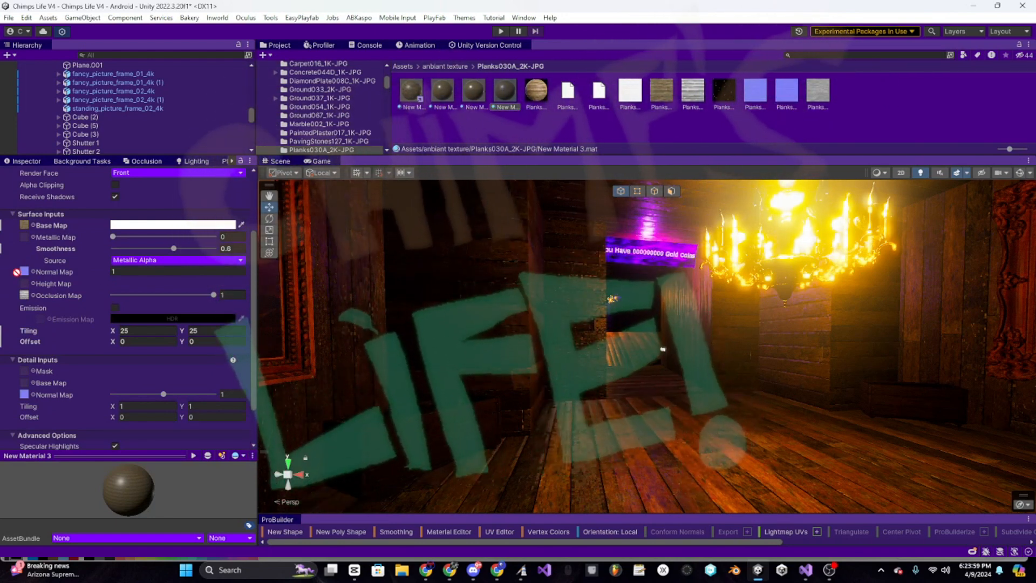
{"action": "left_click_drag", "start_coordinate": [787, 99], "coordinate": [102, 389]}
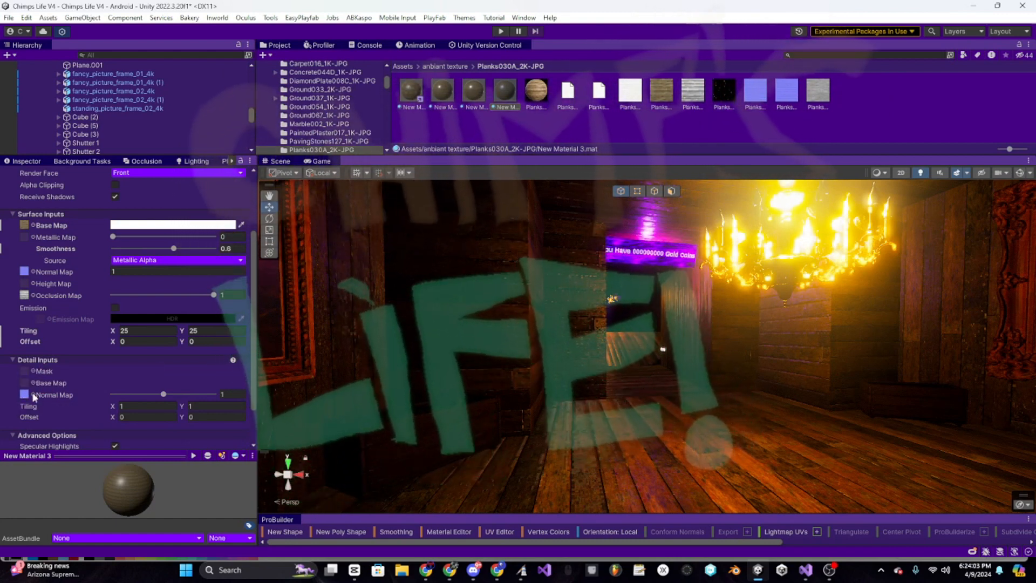
{"action": "left_click", "coordinate": [211, 415]}
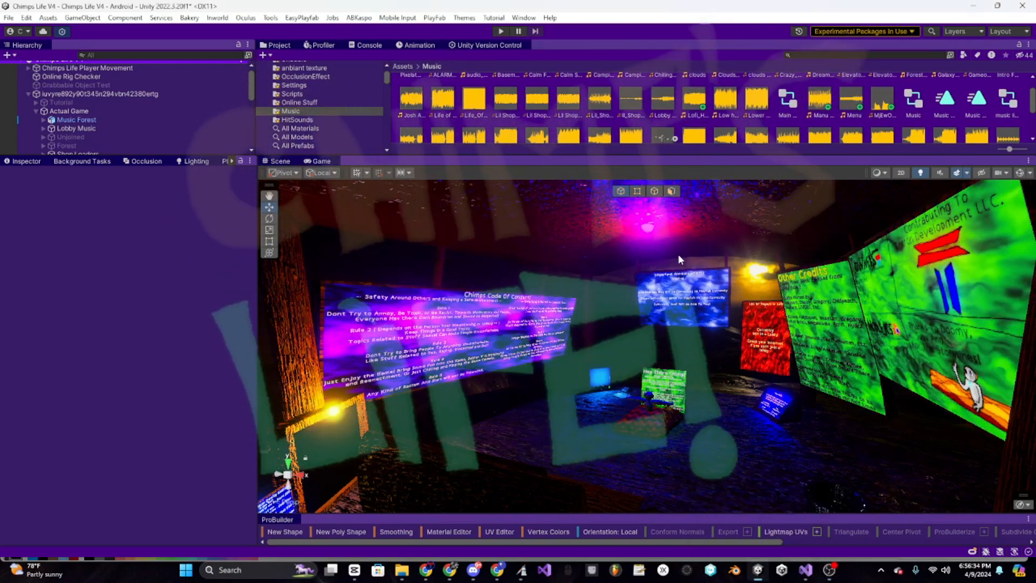
Return to the Assets root and open the OcclusionEffect folder from the project favorites
{"action": "left_click", "coordinate": [402, 66]}
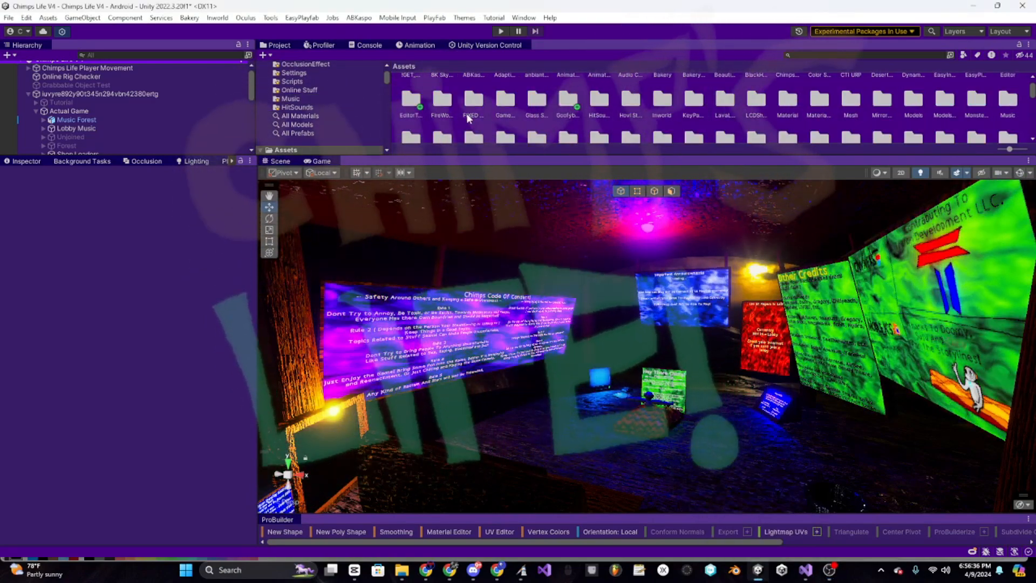
{"action": "scroll", "coordinate": [324, 123], "scroll_direction": "up", "scroll_amount": 2}
{"action": "left_click", "coordinate": [308, 125]}
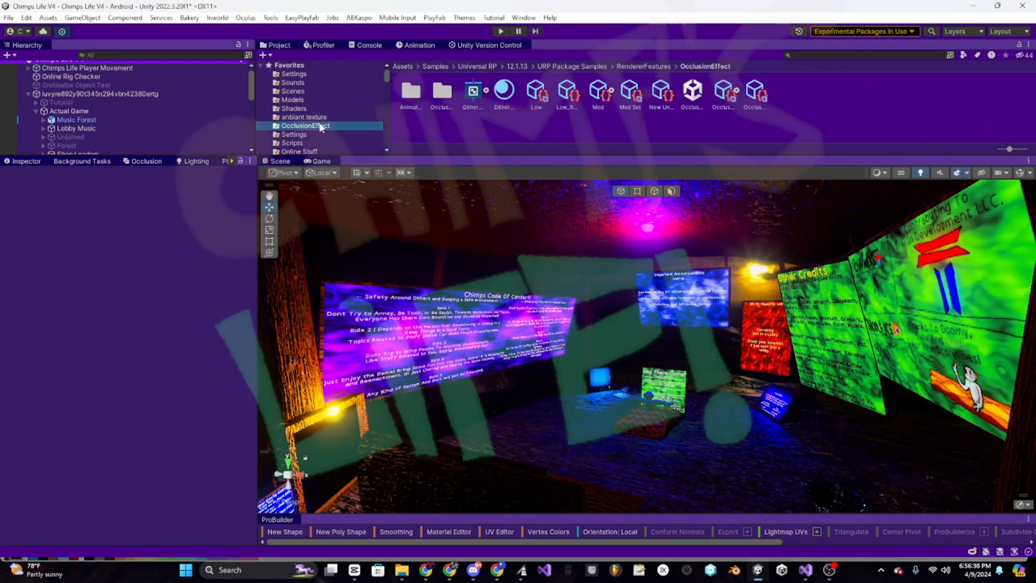
Locate the render pipeline asset used by the Medium quality level from the project's Quality settings, and close the settings
{"action": "left_click", "coordinate": [27, 18]}
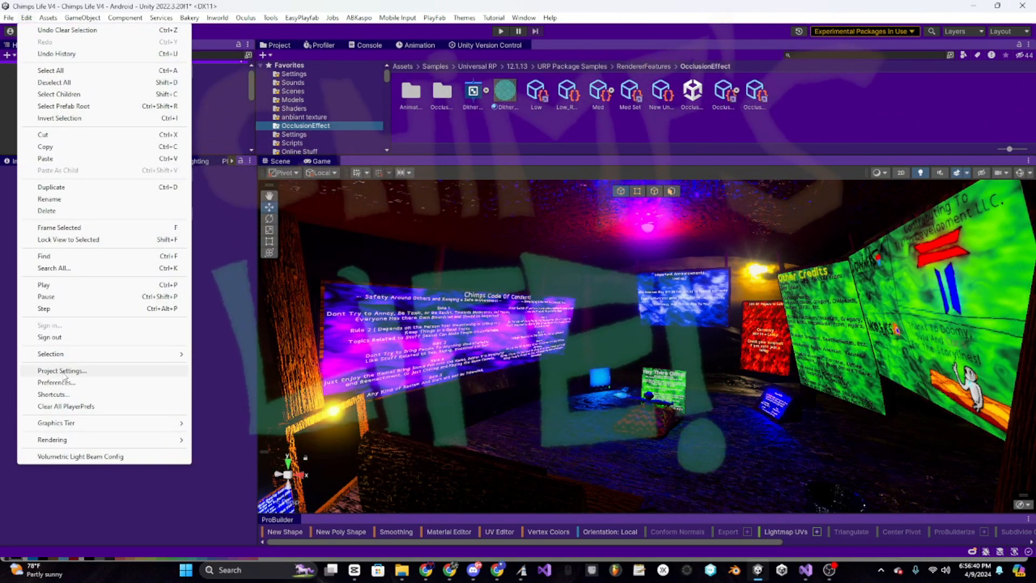
{"action": "left_click", "coordinate": [64, 370]}
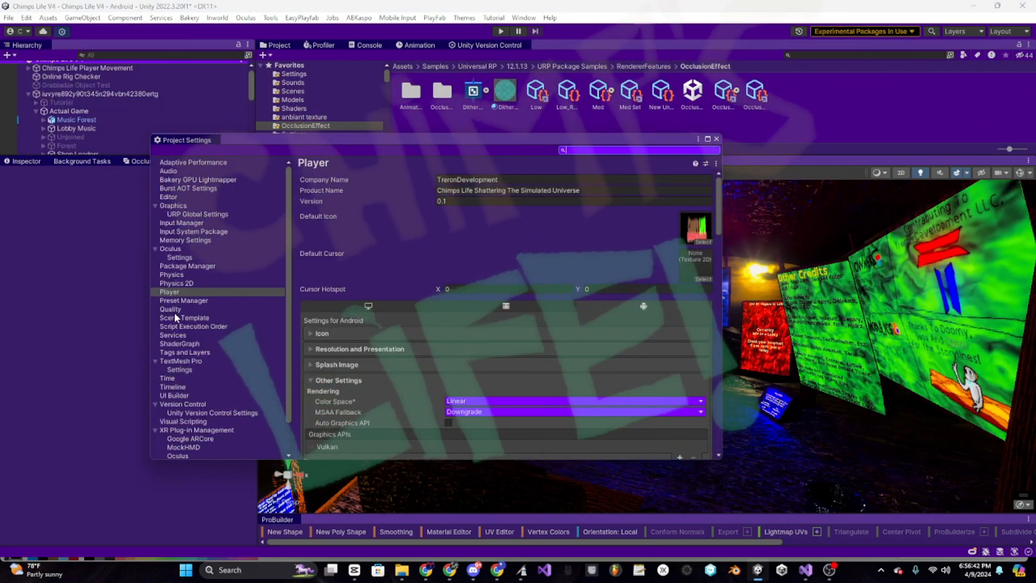
{"action": "left_click", "coordinate": [173, 310]}
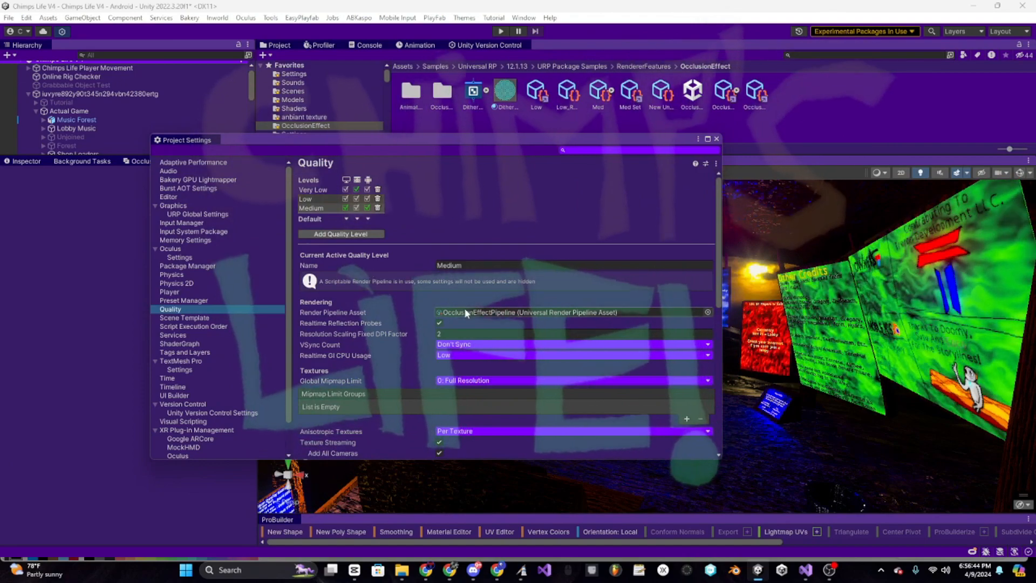
{"action": "left_click", "coordinate": [464, 311]}
{"action": "left_click", "coordinate": [716, 139]}
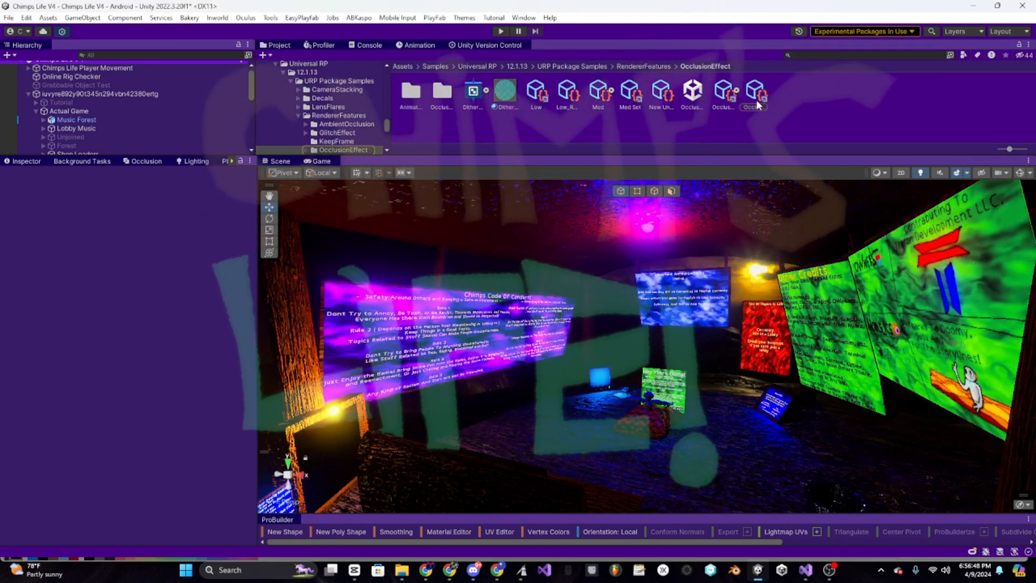
Review the OcclusionEffectPipeline asset's rendering, quality, lighting and shadow settings, and pick High Dynamic Range as the grading mode
{"action": "left_click", "coordinate": [755, 93]}
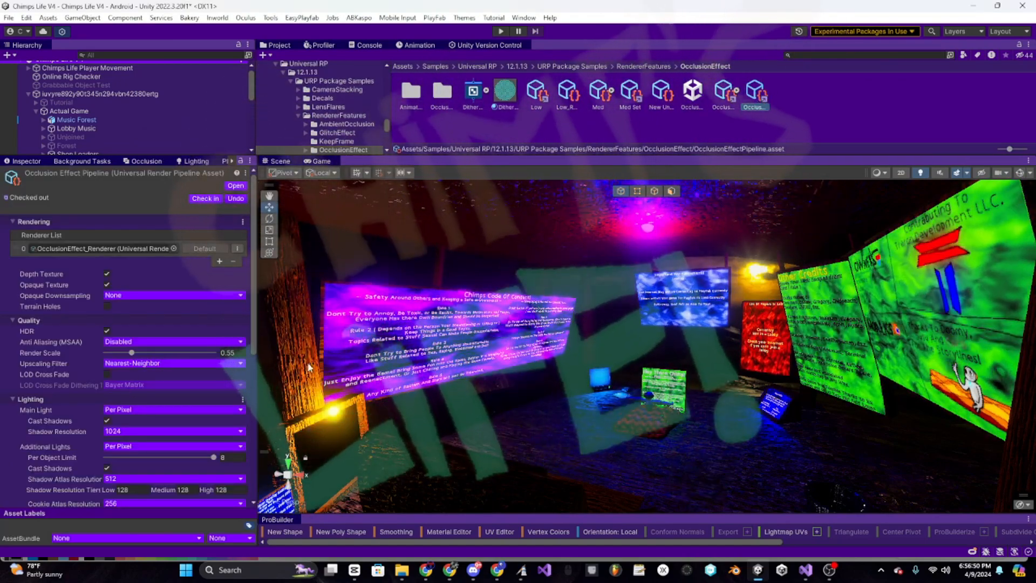
{"action": "scroll", "coordinate": [127, 381], "scroll_direction": "down", "scroll_amount": 3}
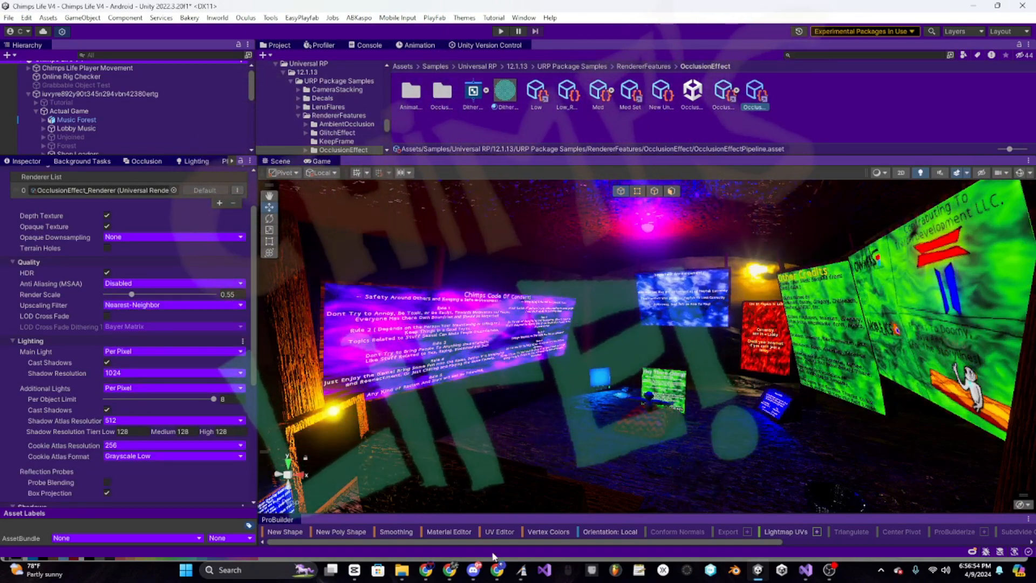
{"action": "mouse_move", "coordinate": [478, 555]}
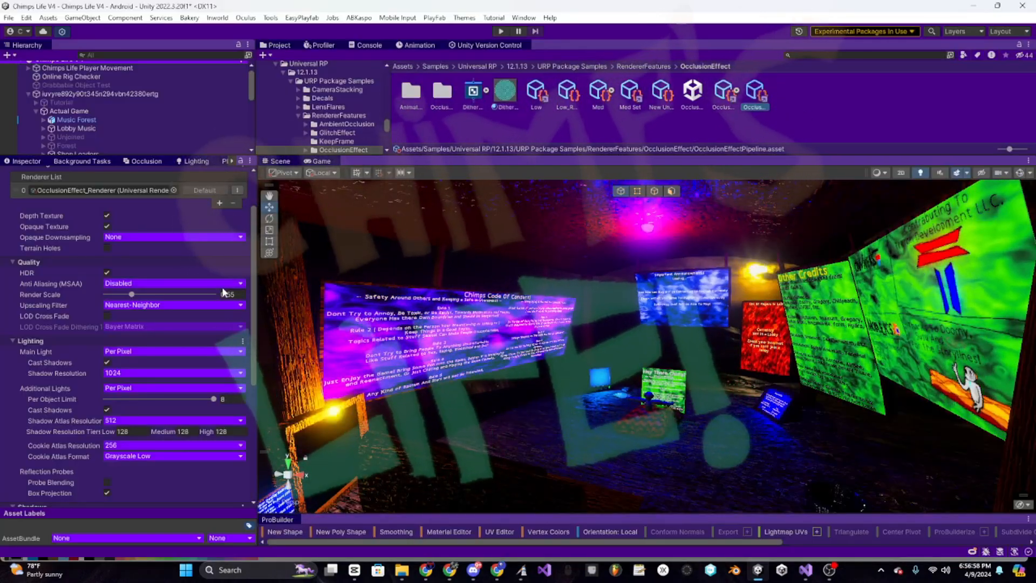
{"action": "scroll", "coordinate": [214, 400], "scroll_direction": "down", "scroll_amount": 4}
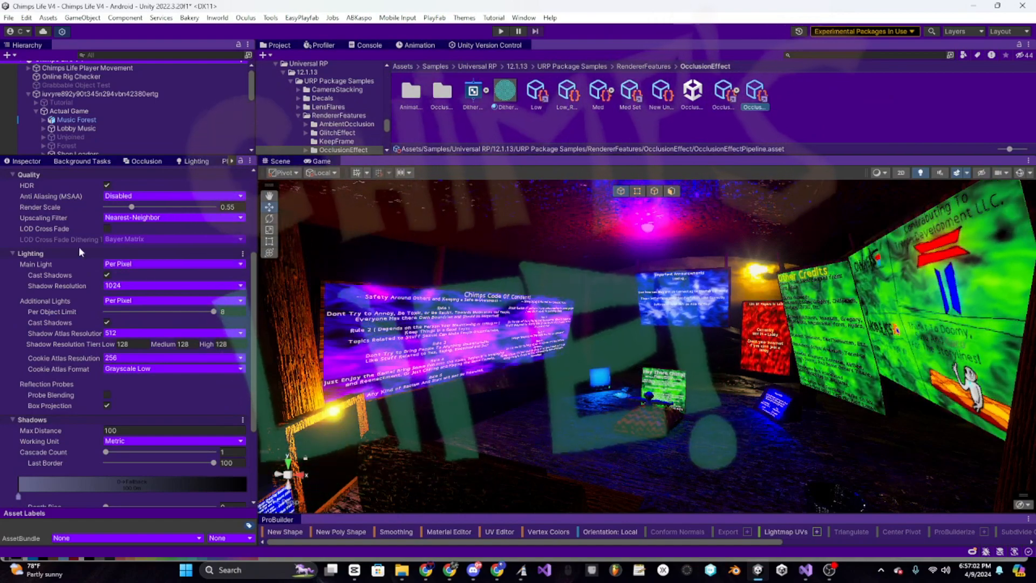
{"action": "scroll", "coordinate": [138, 440], "scroll_direction": "down", "scroll_amount": 6}
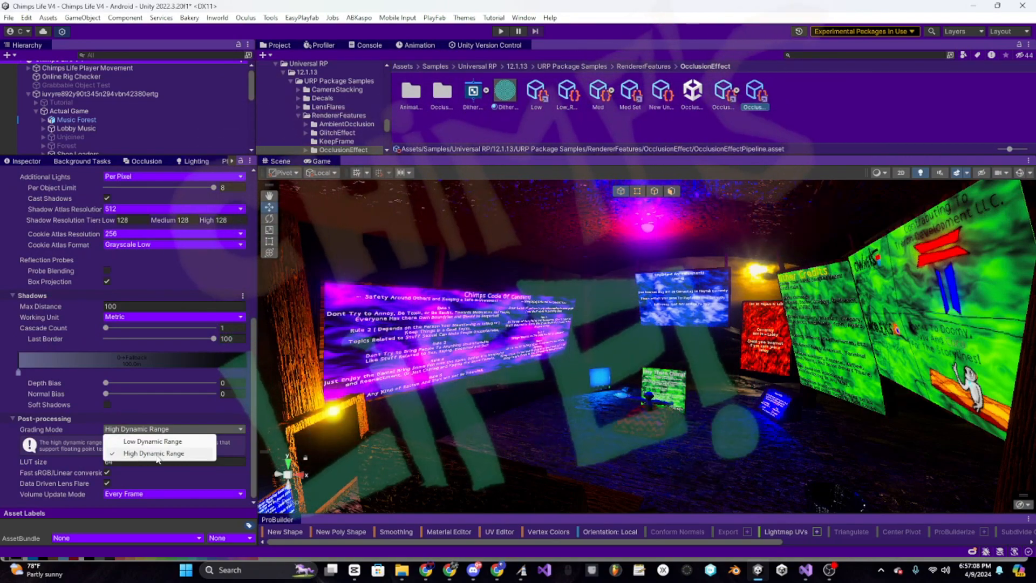
{"action": "left_click", "coordinate": [157, 454]}
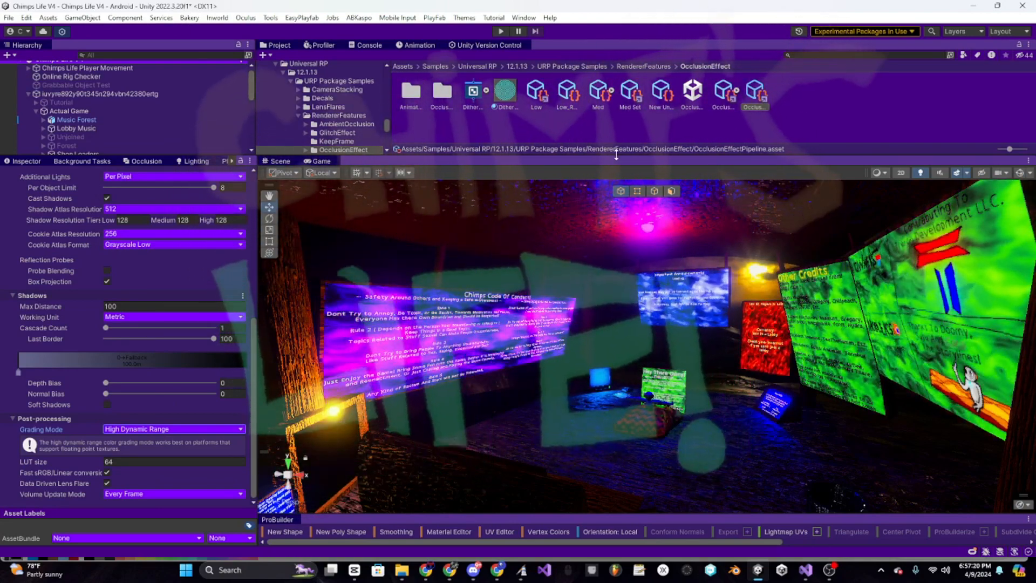
Open the OcclusionEffect_Renderer asset's settings and choose Deferred as its rendering path
{"action": "left_click", "coordinate": [729, 94]}
{"action": "scroll", "coordinate": [116, 346], "scroll_direction": "up", "scroll_amount": 10}
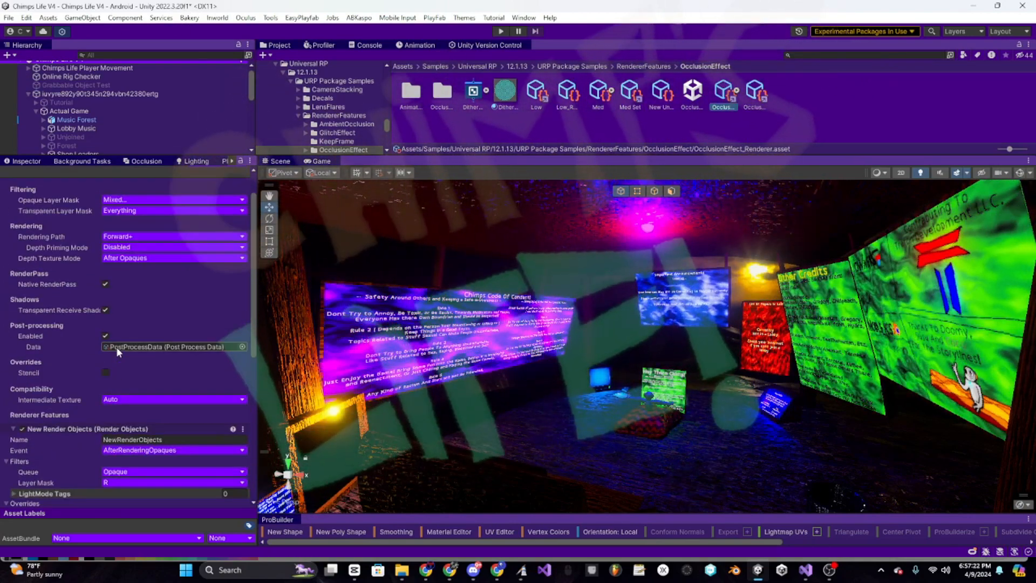
{"action": "left_click", "coordinate": [114, 273]}
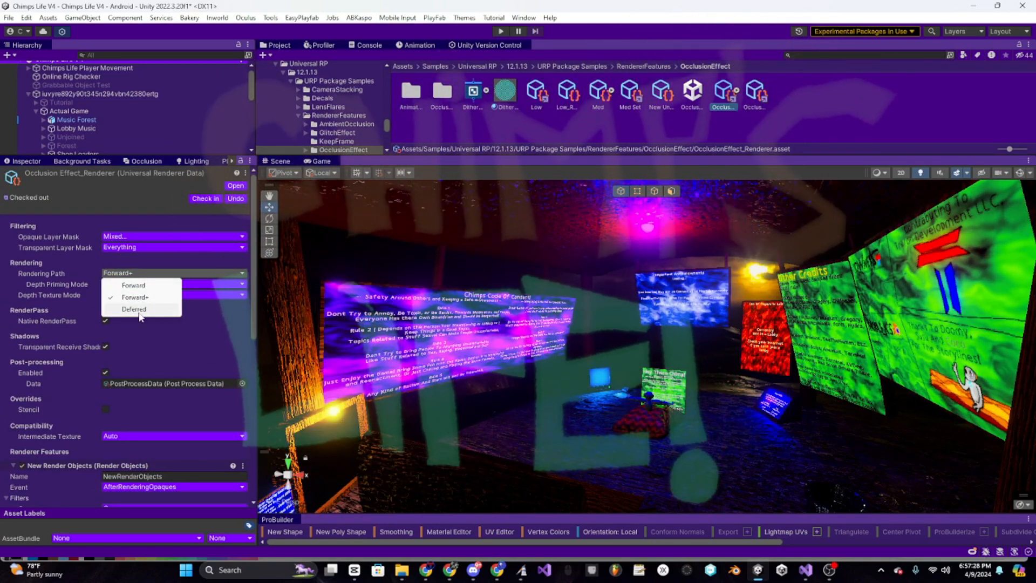
{"action": "left_click", "coordinate": [134, 309]}
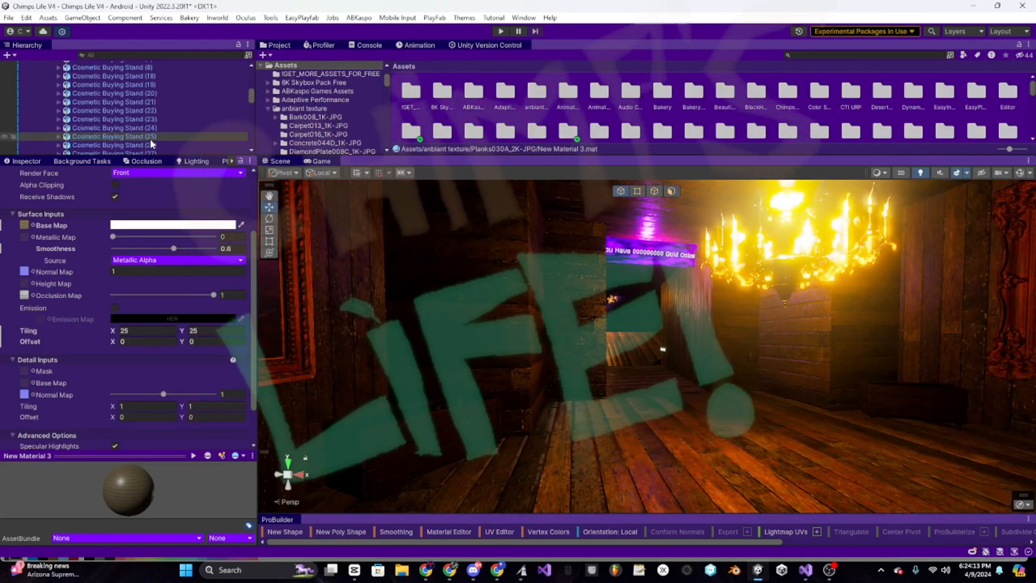
Deactivate the mall's Inside object and collapse its parent in the hierarchy
{"action": "scroll", "coordinate": [151, 137], "scroll_direction": "up", "scroll_amount": 3}
{"action": "left_click", "coordinate": [50, 102]}
{"action": "left_click", "coordinate": [62, 102]}
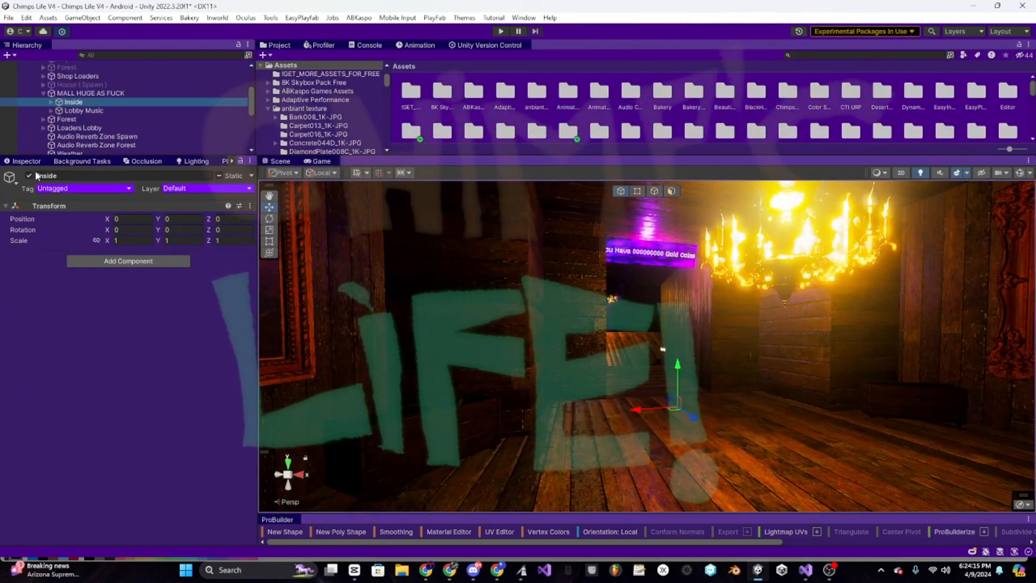
{"action": "left_click", "coordinate": [30, 175]}
{"action": "left_click", "coordinate": [43, 93]}
Select the House (Spawn) object and make it active in the scene
{"action": "scroll", "coordinate": [56, 101], "scroll_direction": "up", "scroll_amount": 1}
{"action": "left_click", "coordinate": [57, 117]}
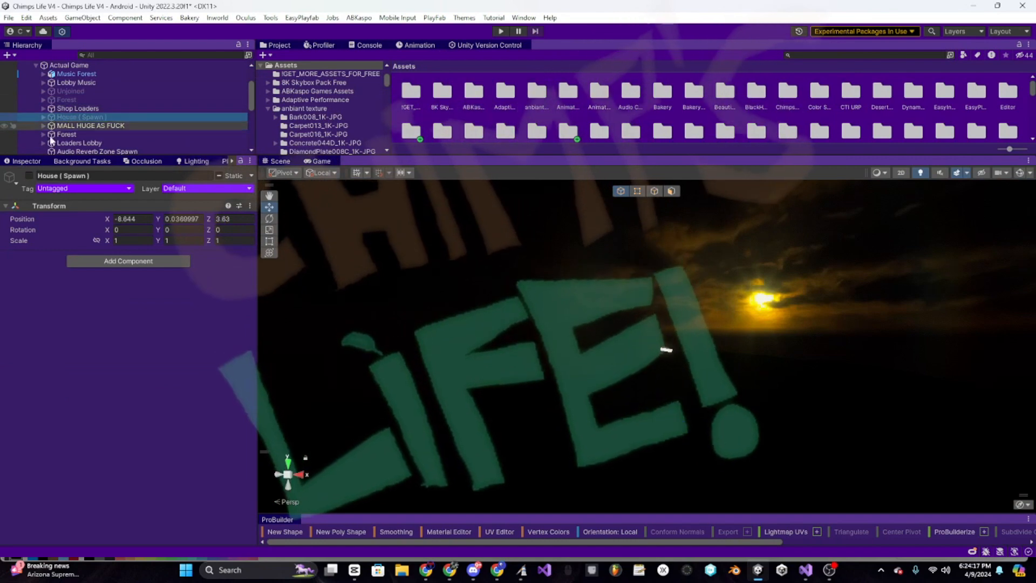
{"action": "left_click", "coordinate": [29, 175]}
Examine the spawn house's interior up close, selecting the cube of the Important Announcements tablet
{"action": "right_click_drag", "start_coordinate": [620, 346], "coordinate": [523, 337]}
{"action": "key", "text": "w"}
{"action": "left_click", "coordinate": [771, 363]}
{"action": "key", "text": "s"}
{"action": "key", "text": "w"}
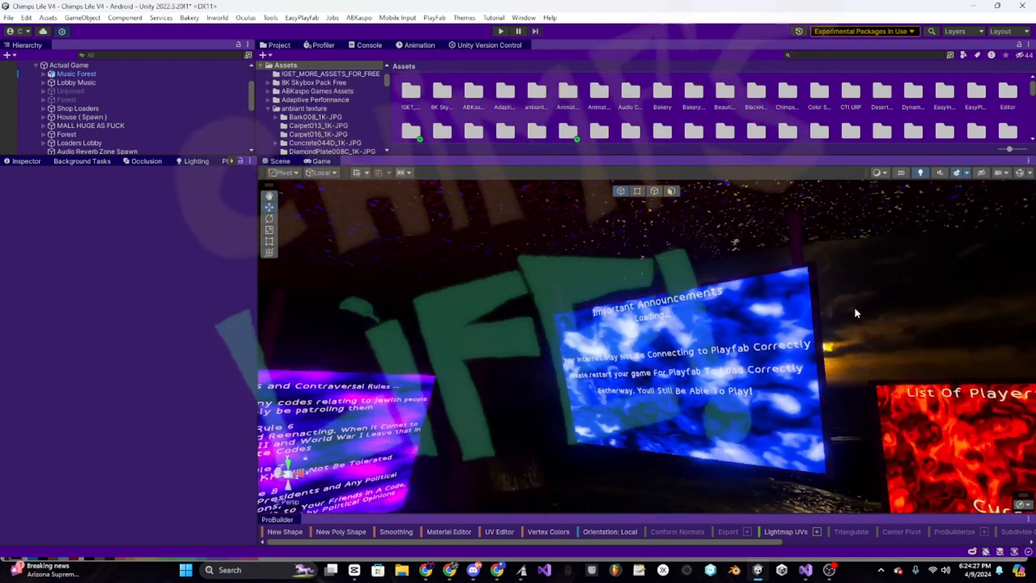
{"action": "left_click", "coordinate": [798, 306]}
{"action": "right_click_drag", "start_coordinate": [797, 306], "coordinate": [778, 334]}
{"action": "key", "text": "w"}
{"action": "key", "text": "d"}
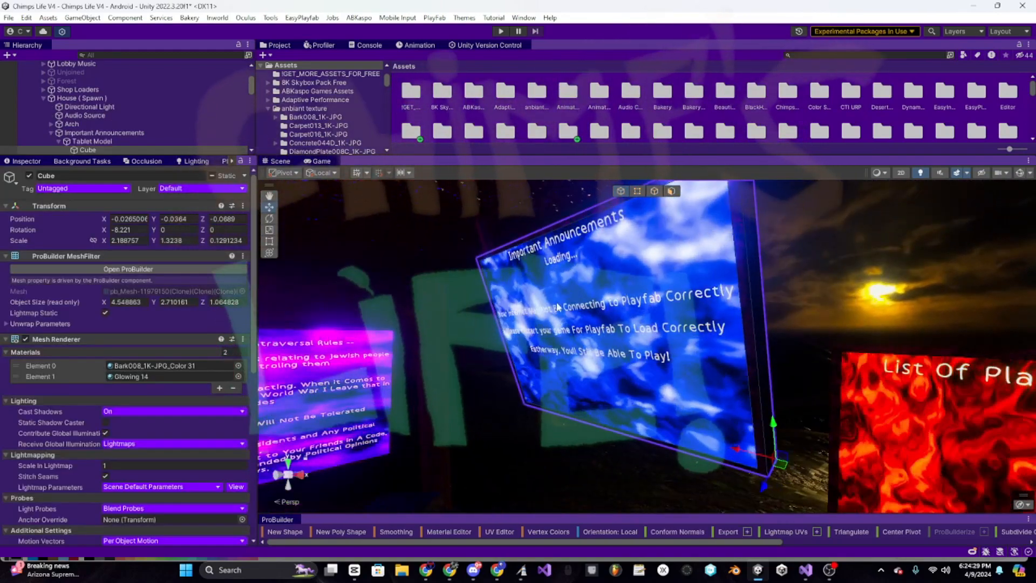
{"action": "right_click_drag", "start_coordinate": [557, 306], "coordinate": [665, 439]}
Check the rendering statistics in the Game view and compare them with a wide Scene view of the spawn house
{"action": "left_click", "coordinate": [320, 161]}
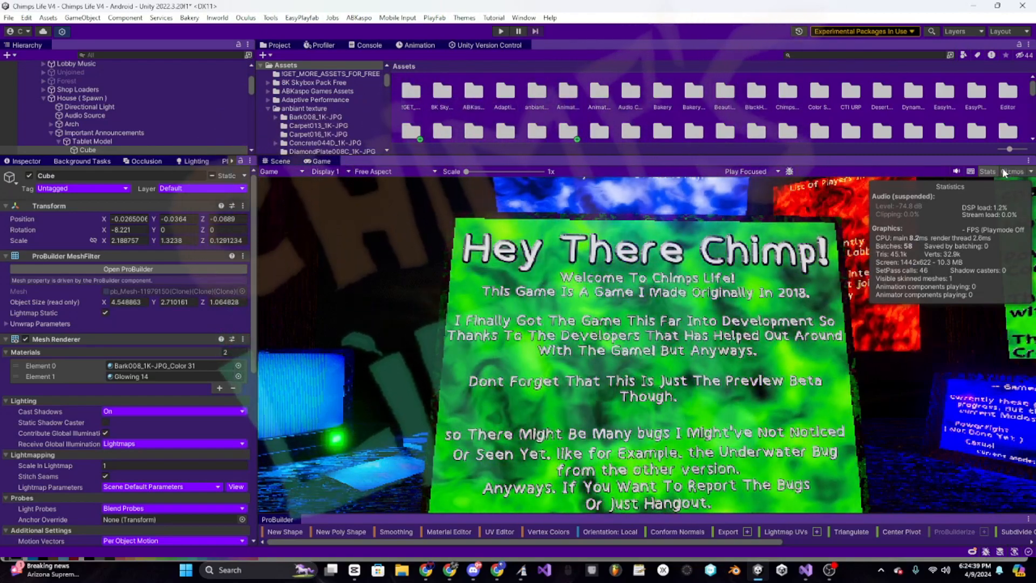
{"action": "left_click", "coordinate": [279, 162]}
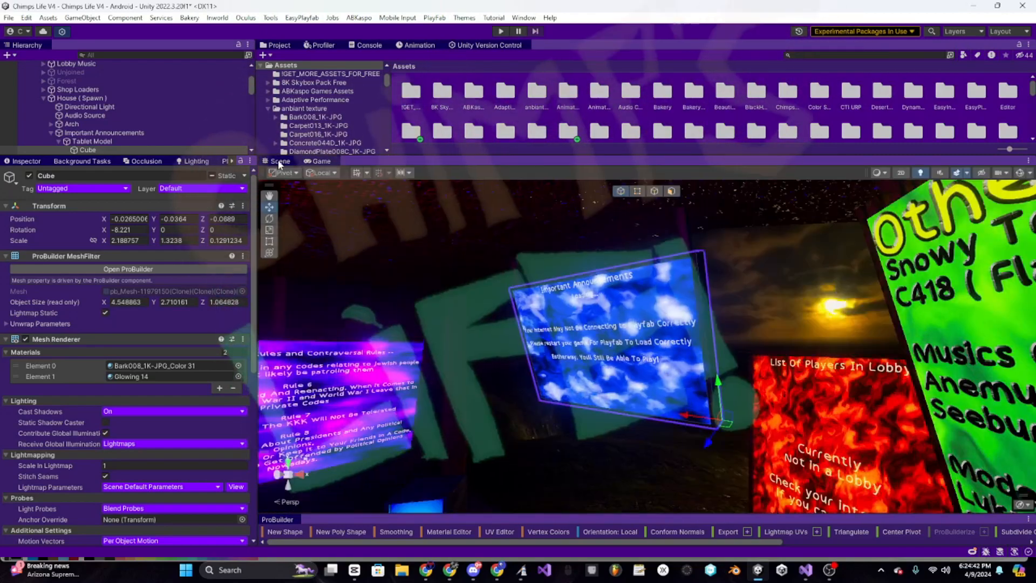
{"action": "right_click_drag", "start_coordinate": [594, 324], "coordinate": [669, 351]}
{"action": "key", "text": "s"}
{"action": "left_click", "coordinate": [337, 240]}
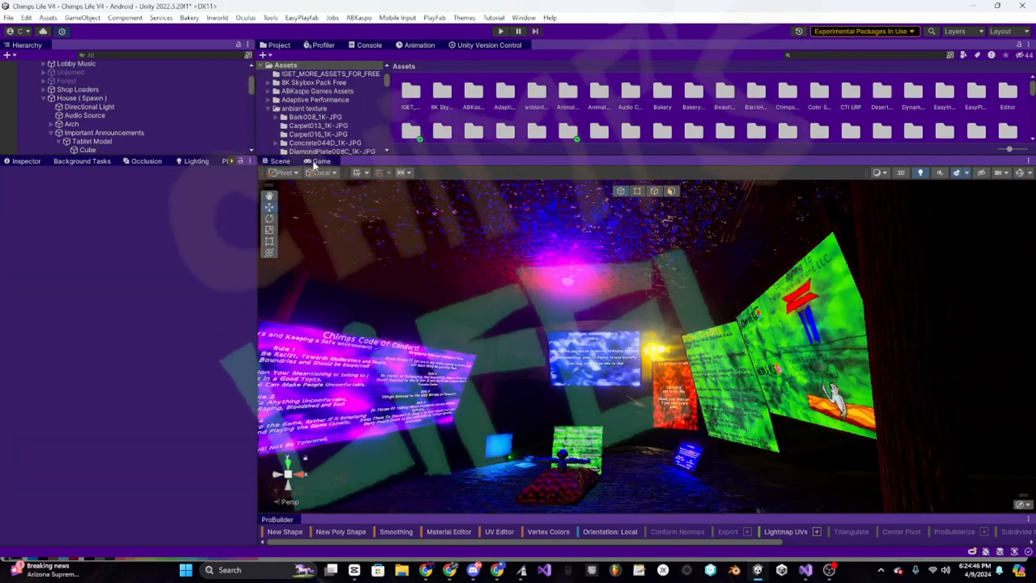
{"action": "left_click", "coordinate": [314, 163]}
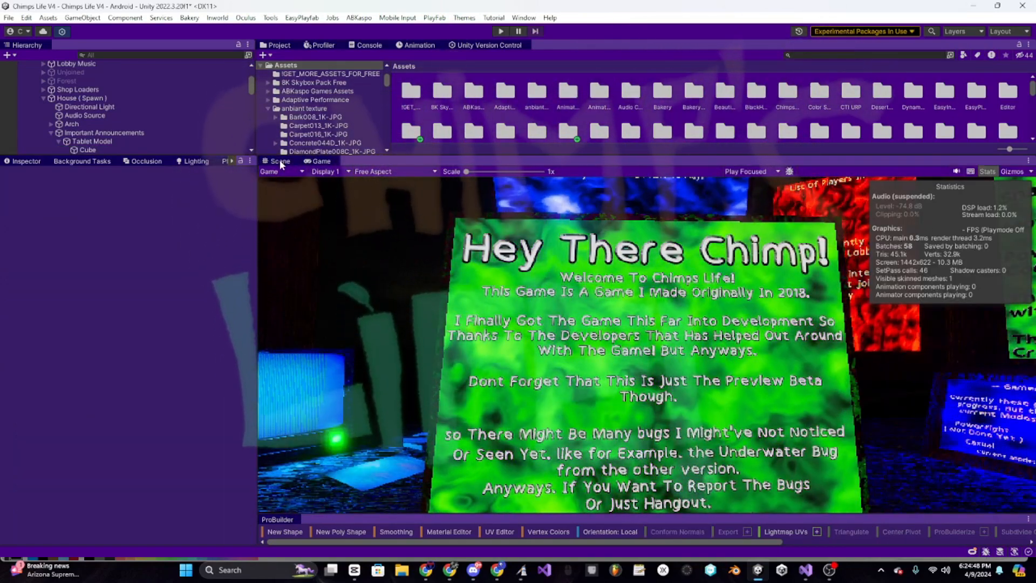
{"action": "left_click", "coordinate": [280, 161]}
Collapse the Important Announcements and House (Spawn) objects in the hierarchy, and clear the selection
{"action": "left_click", "coordinate": [52, 132]}
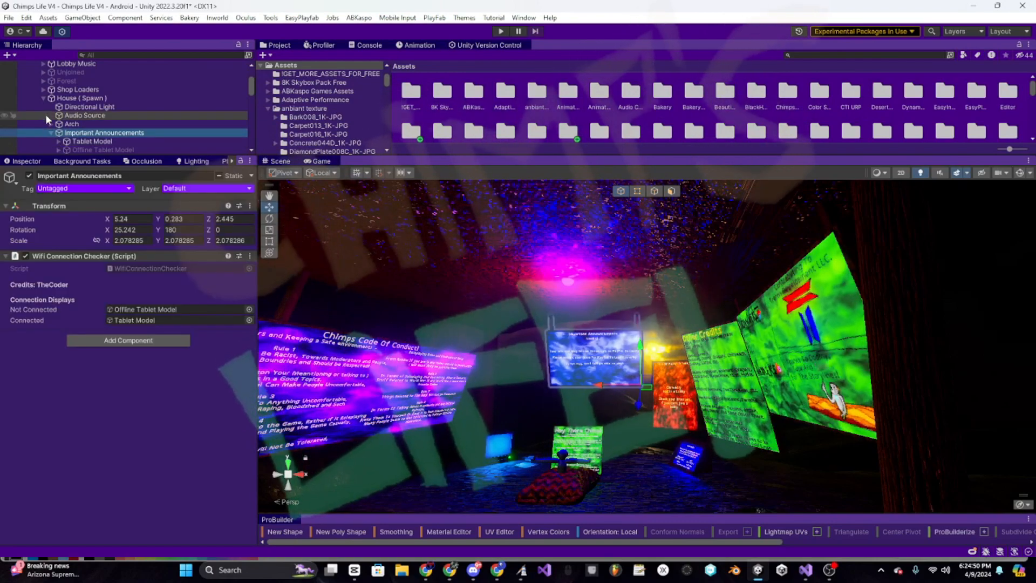
{"action": "left_click", "coordinate": [51, 132]}
{"action": "left_click", "coordinate": [43, 98]}
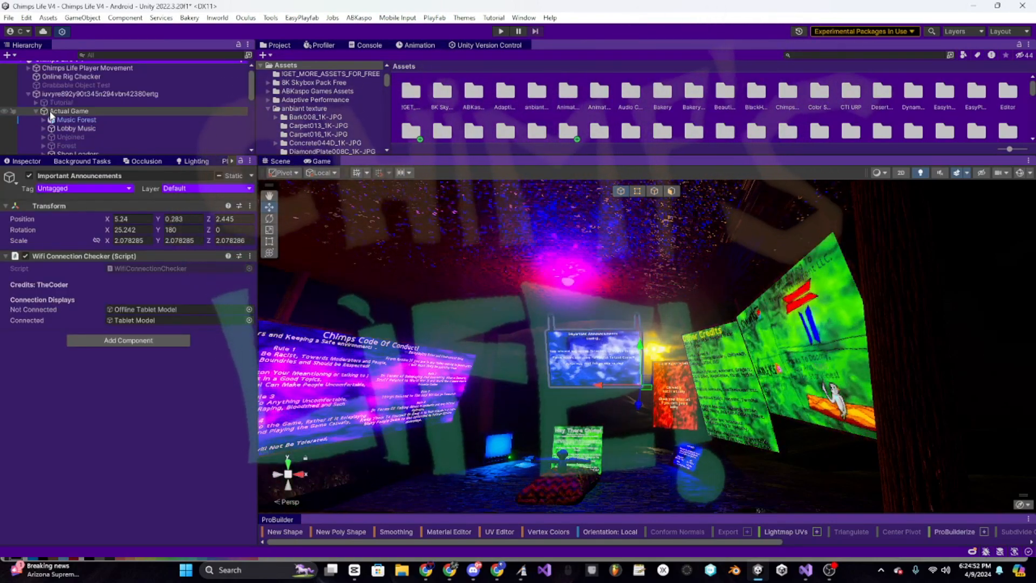
{"action": "left_click", "coordinate": [454, 112]}
{"action": "right_click_drag", "start_coordinate": [777, 356], "coordinate": [696, 440]}
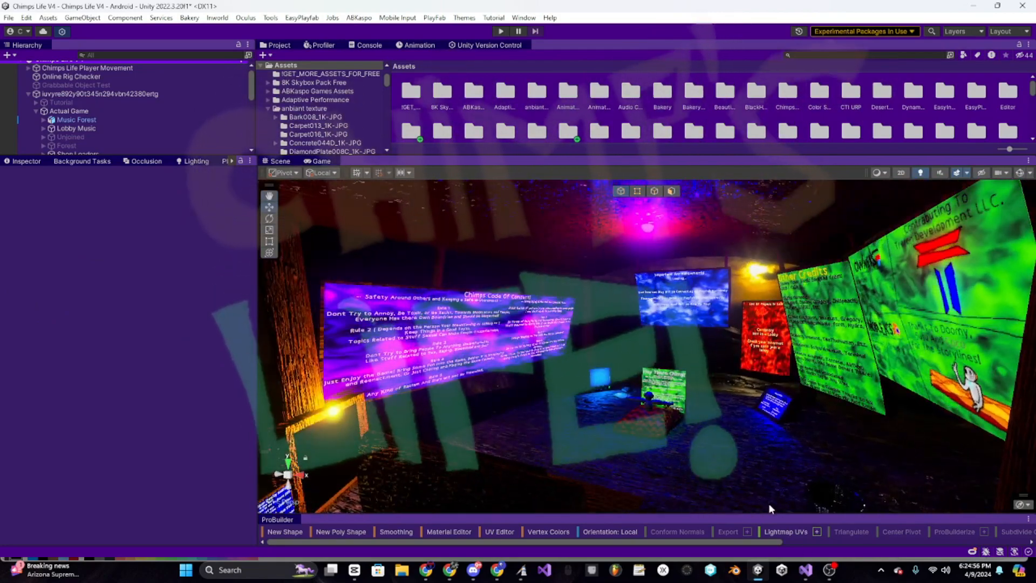
{"action": "mouse_move", "coordinate": [829, 574]}
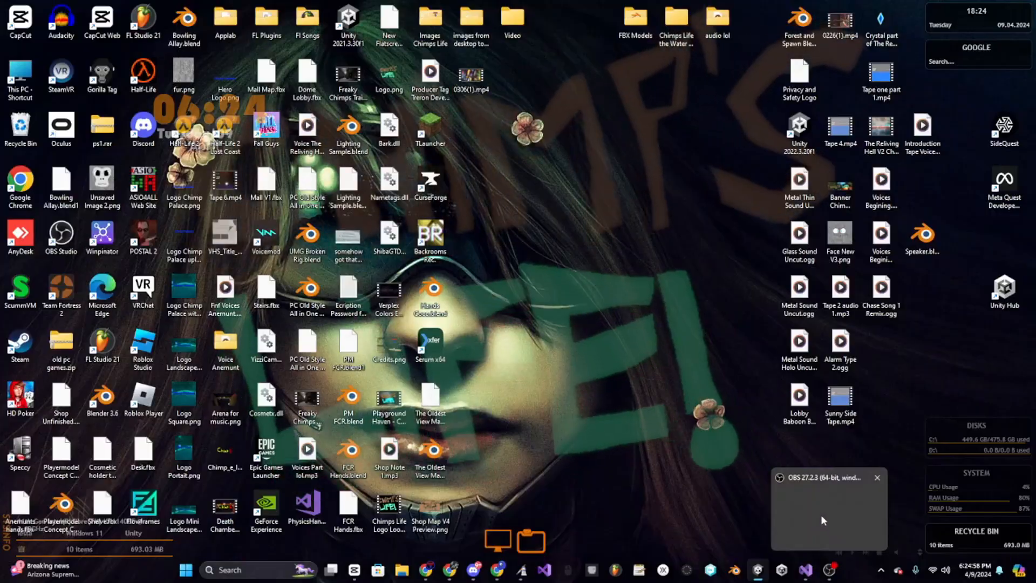
{"action": "left_click", "coordinate": [818, 518]}
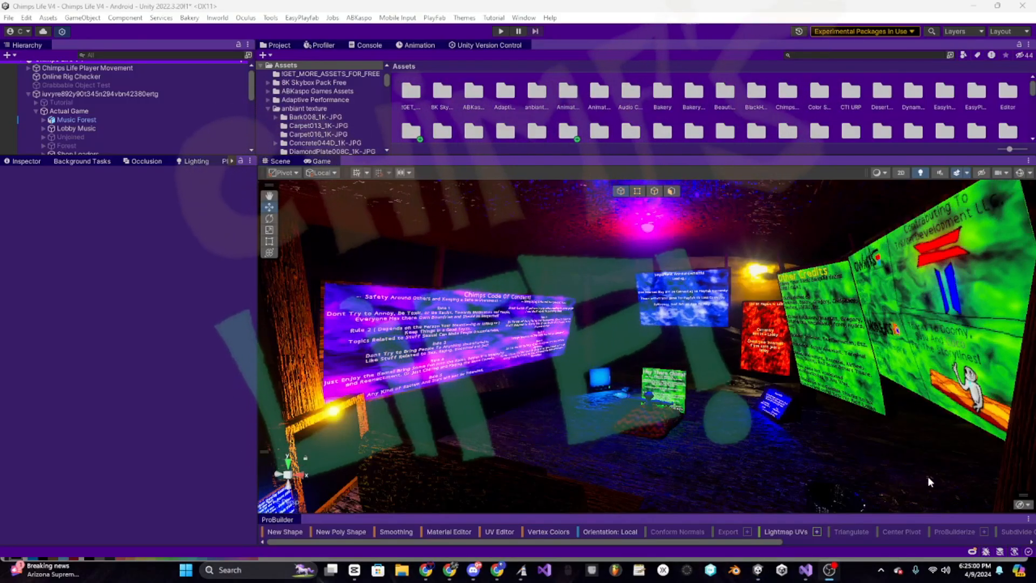